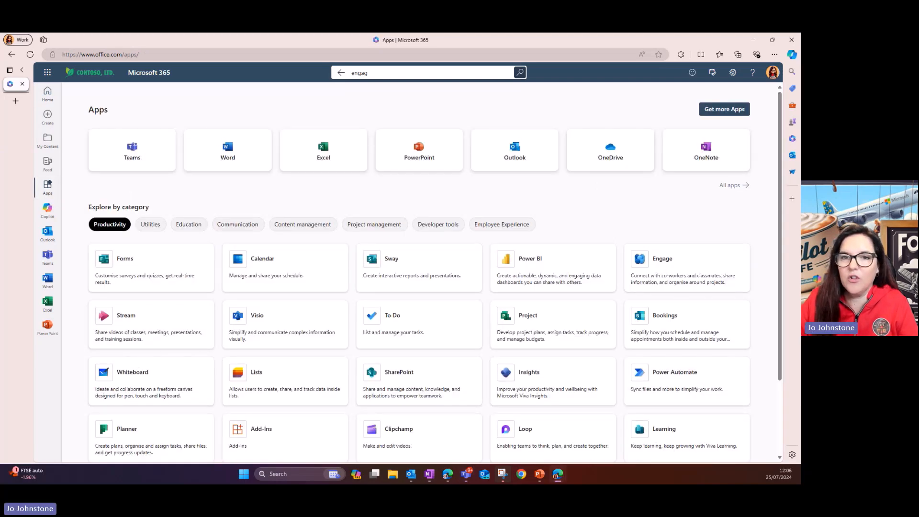
# Create a new blank form in Microsoft Forms, view its Responses page and return to the Questions page.
pyautogui.click(134, 272)
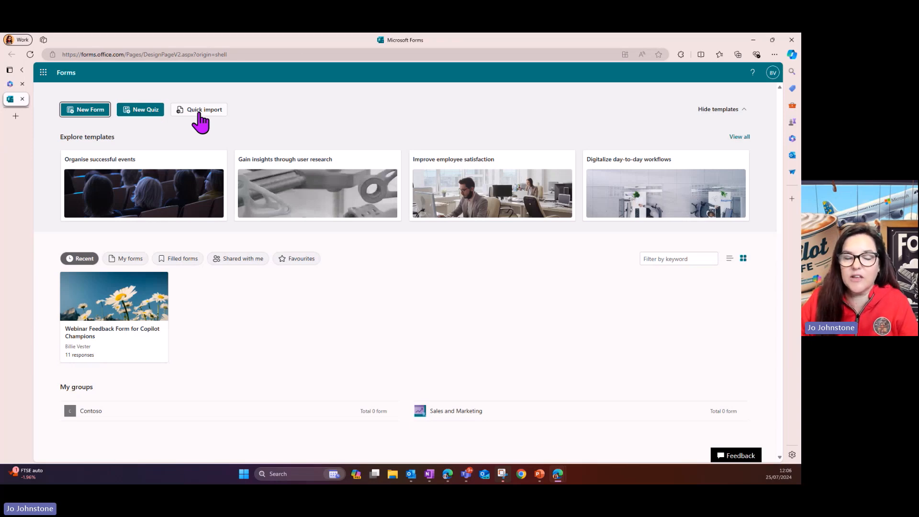
pyautogui.click(73, 116)
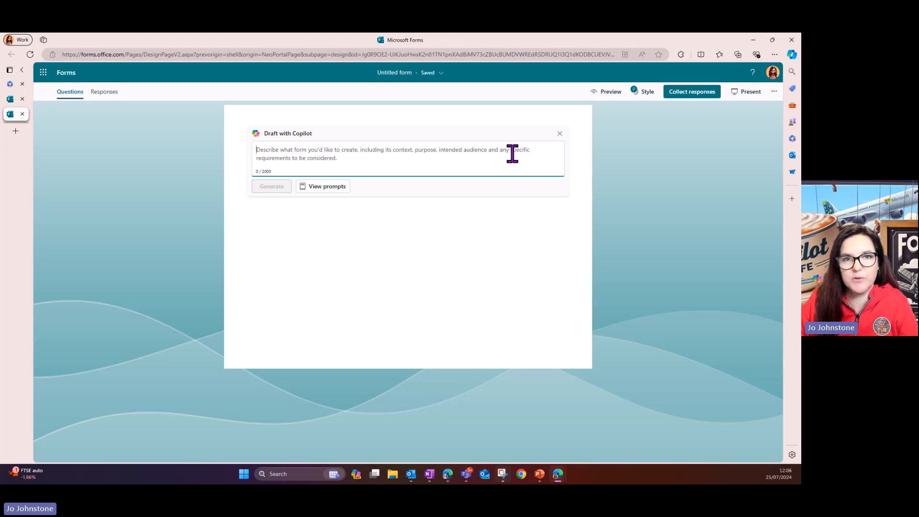
pyautogui.click(99, 94)
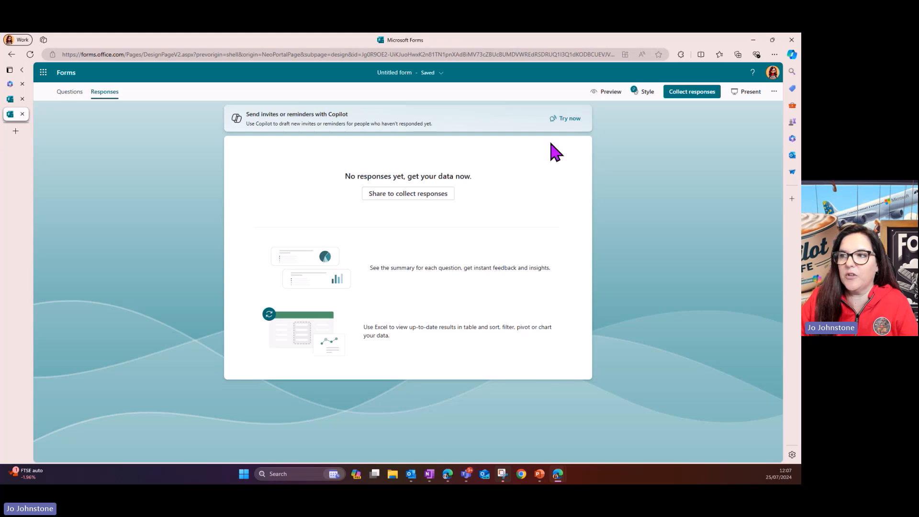
pyautogui.click(68, 92)
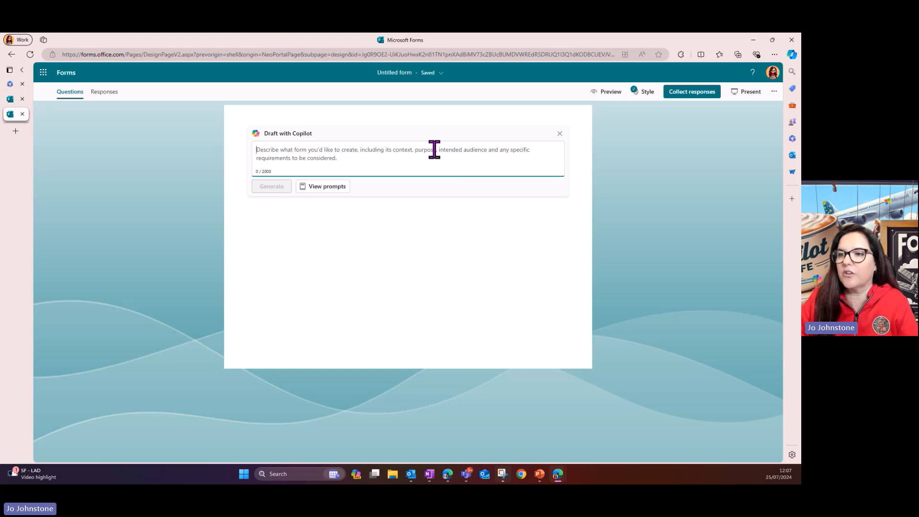
# Try the Copilot example prompts for a volunteer sign-up form and a townhall feedback survey, and clear the prompt text.
pyautogui.click(319, 188)
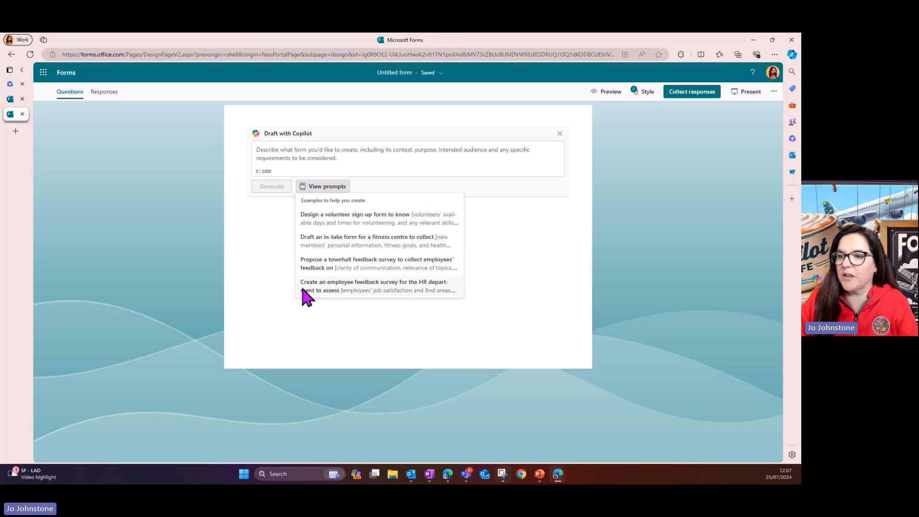
pyautogui.click(316, 222)
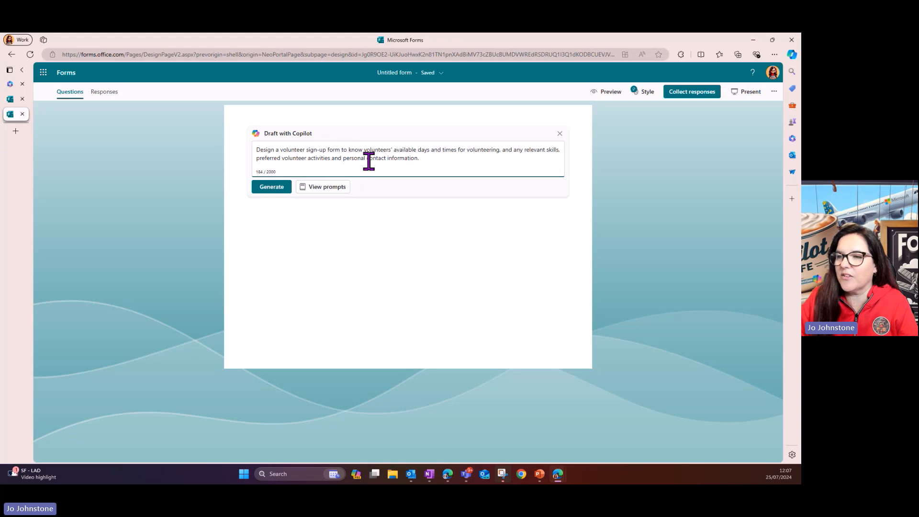
pyautogui.click(328, 191)
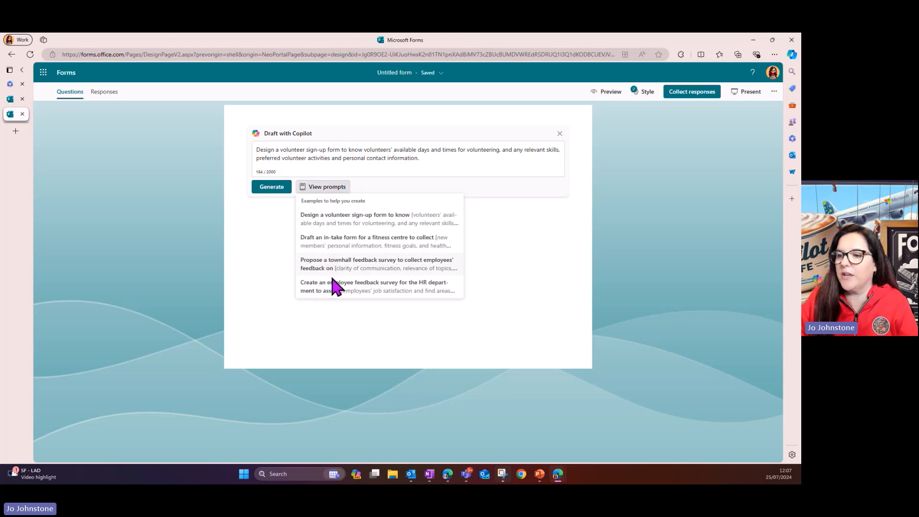
pyautogui.click(355, 263)
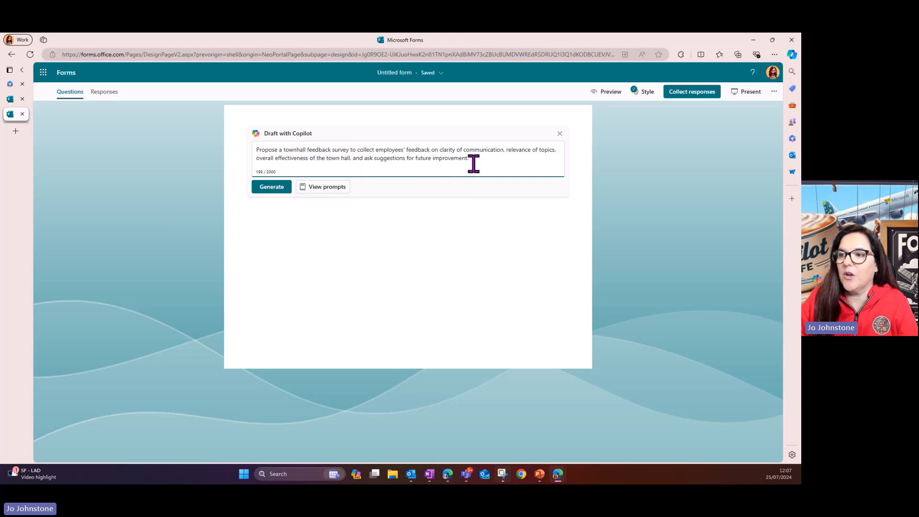
pyautogui.moveTo(469, 159); pyautogui.dragTo(281, 149)
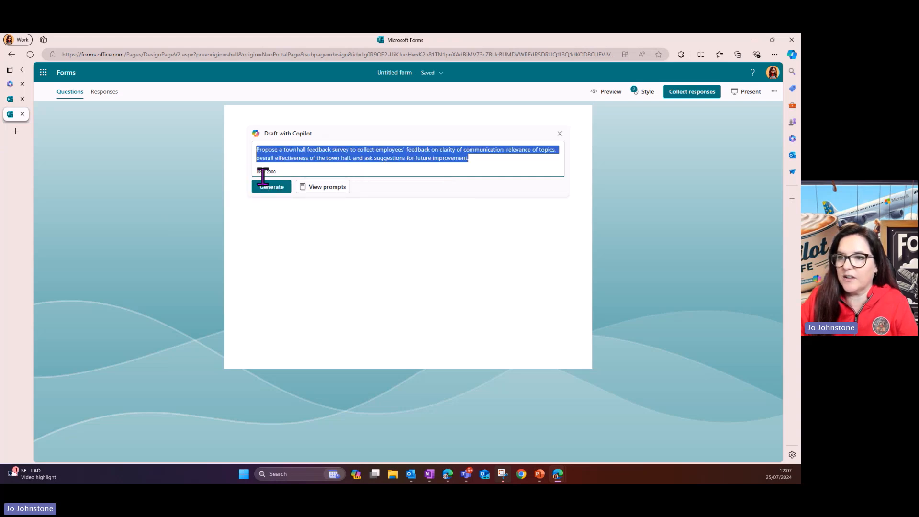
pyautogui.click(475, 163)
pyautogui.moveTo(476, 162); pyautogui.dragTo(252, 149)
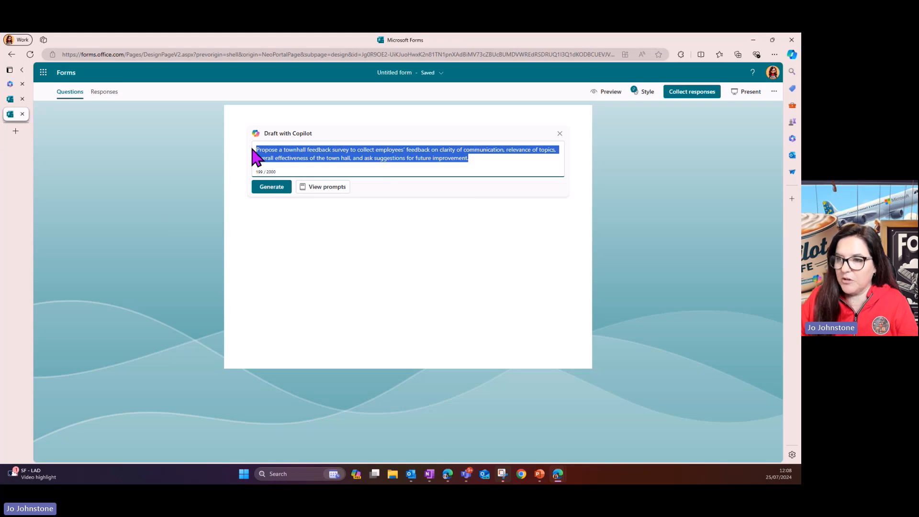
pyautogui.press('BackSpace')
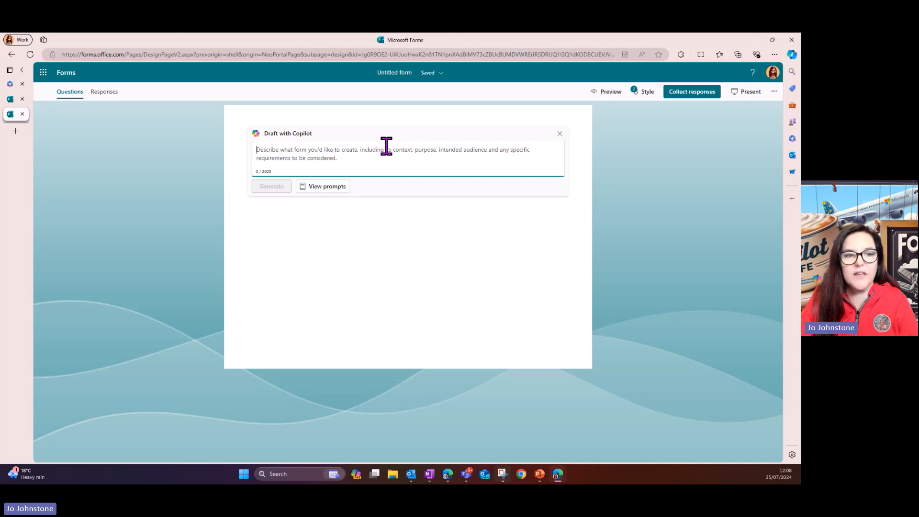
# Dictate a prompt for a copilot champions webinar feedback form covering satisfaction, relevance, improvements, future sessions, adoption understanding, comments and follow-up email, and generate it.
pyautogui.press('super+h')
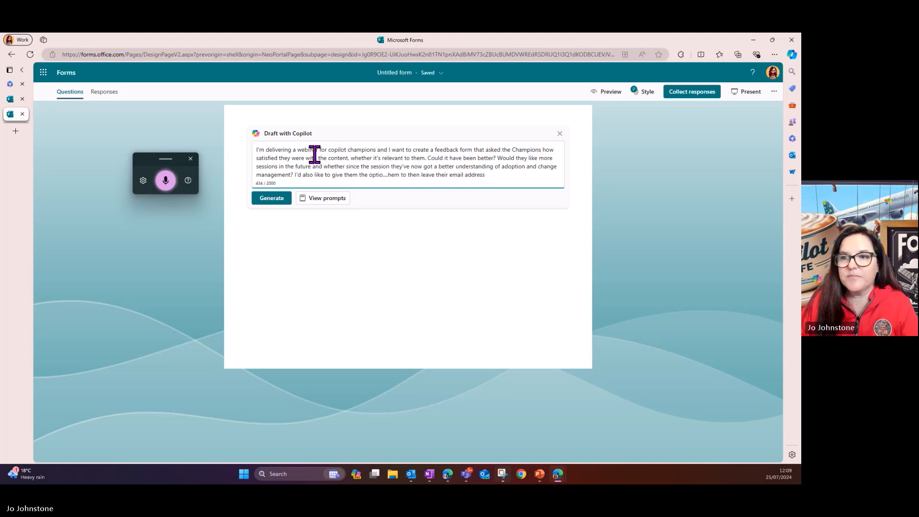
pyautogui.click(171, 189)
pyautogui.moveTo(152, 160); pyautogui.dragTo(58, 113)
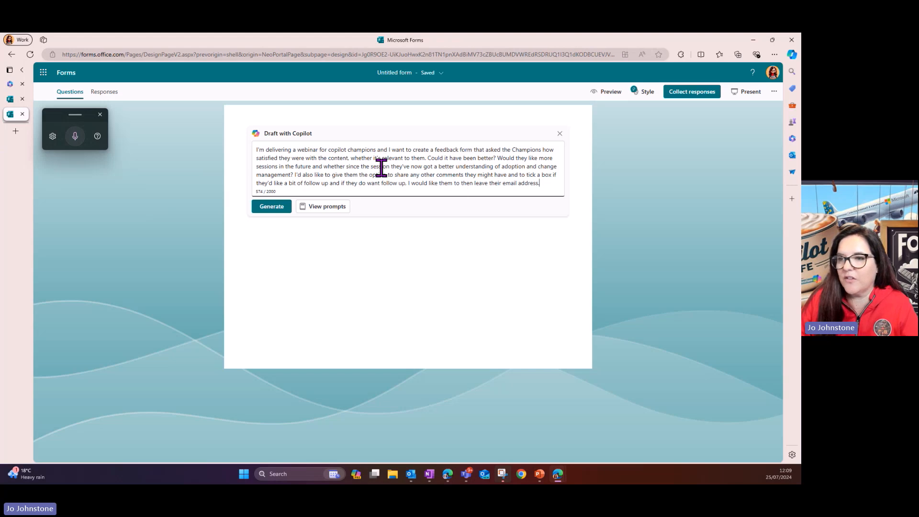
pyautogui.click(271, 208)
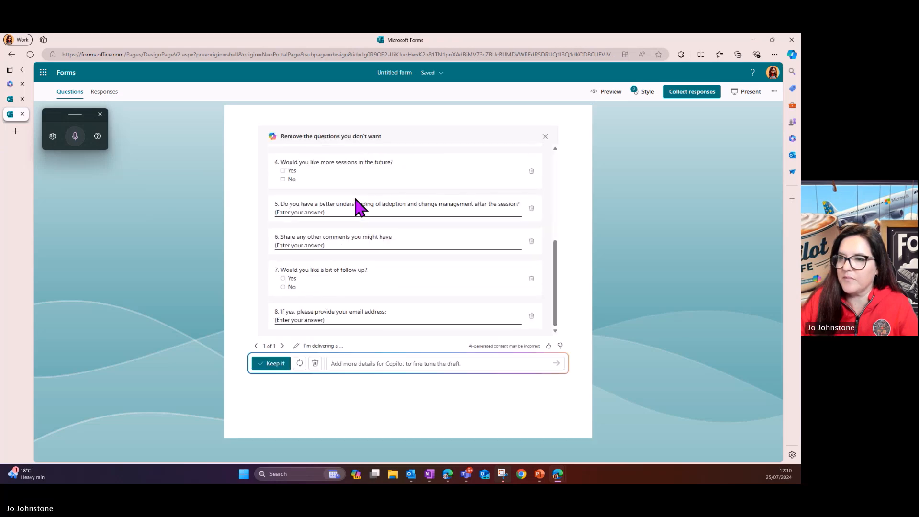
# Review the title, questions and answer types in the generated webinar feedback draft.
pyautogui.scroll(5, 358, 207)
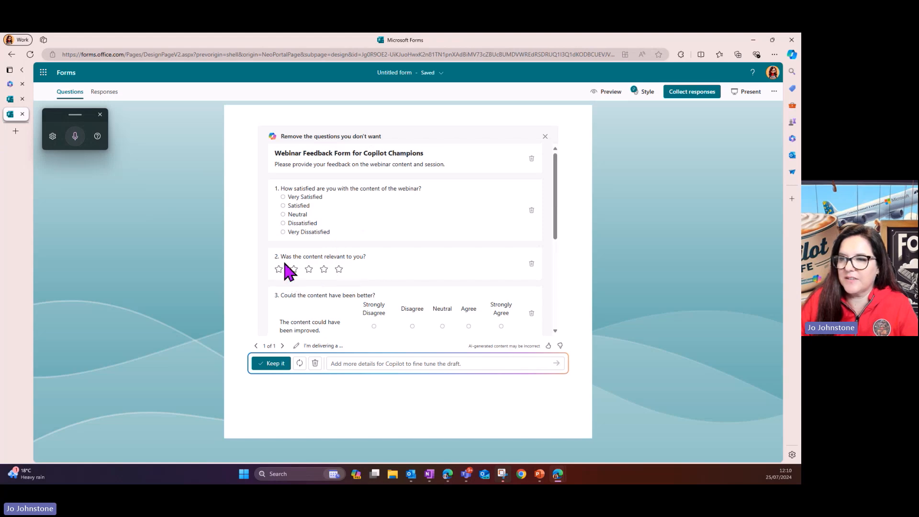
pyautogui.scroll(-2, 382, 204)
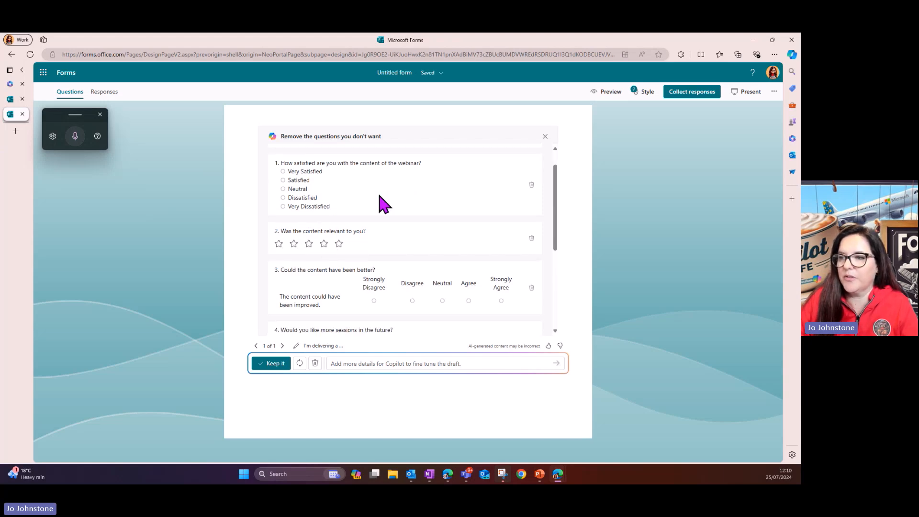
pyautogui.scroll(-2, 383, 203)
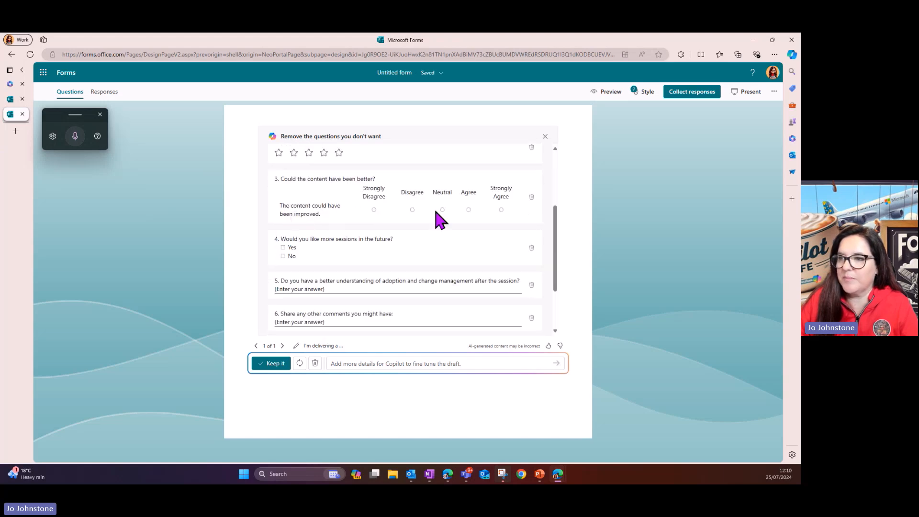
pyautogui.scroll(-1, 379, 200)
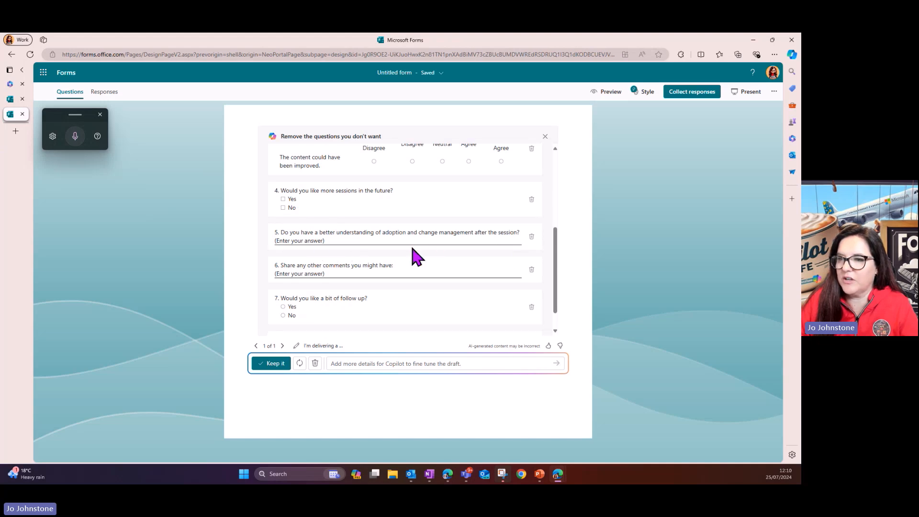
pyautogui.scroll(-1, 436, 273)
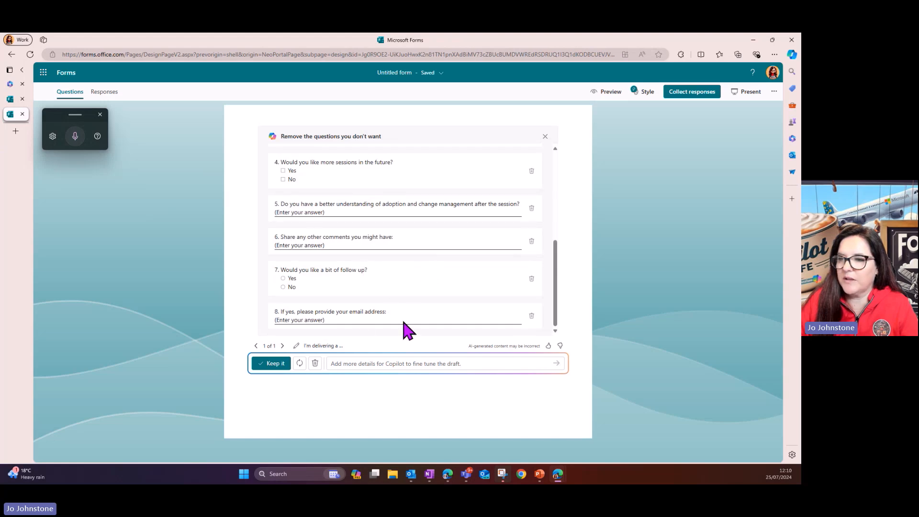
pyautogui.scroll(6, 412, 301)
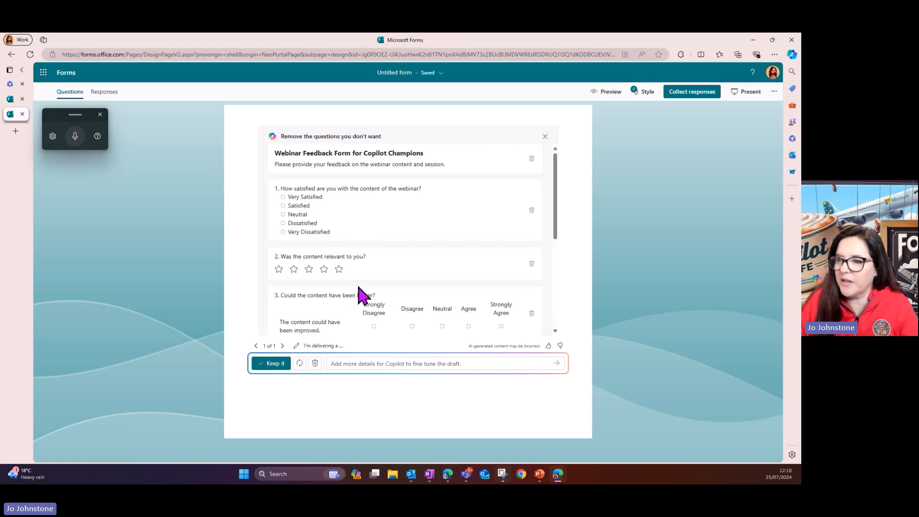
# Write a fine-tuning request asking Copilot for yes, no or maybe as the response to question 2.
pyautogui.click(348, 363)
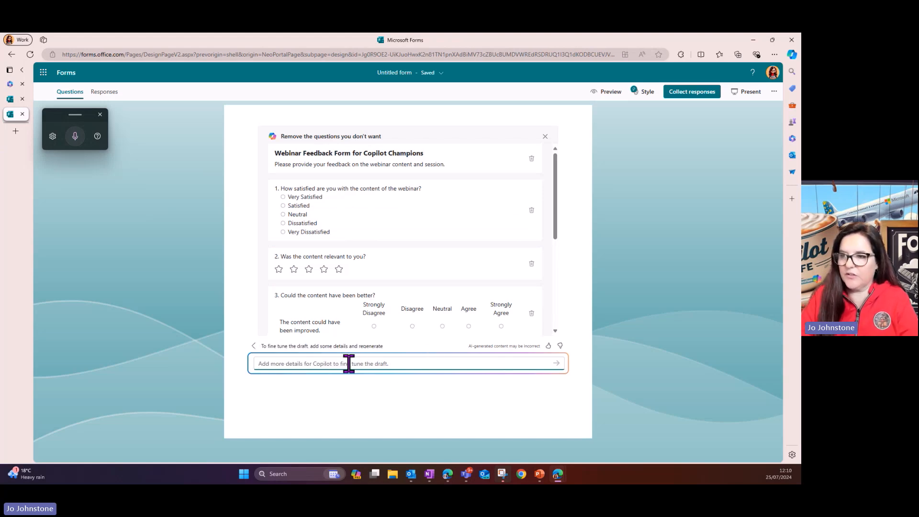
pyautogui.write('f')
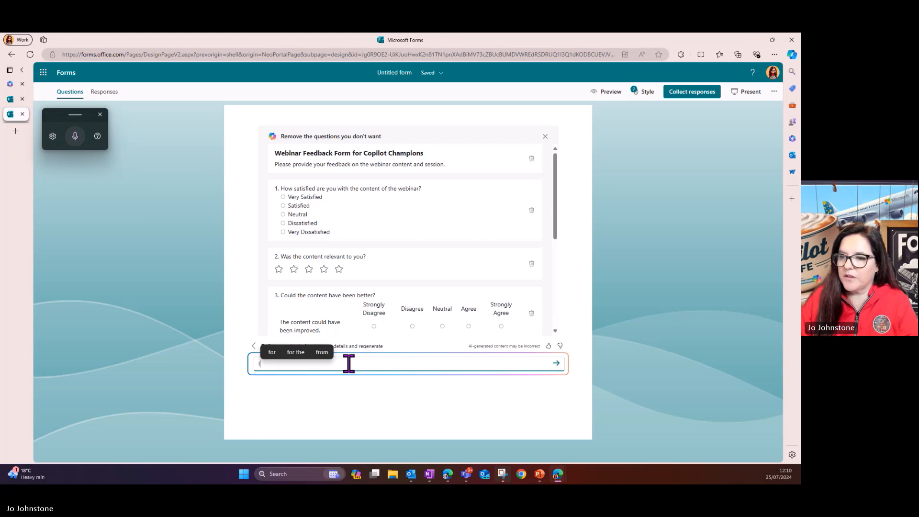
pyautogui.write('or question ')
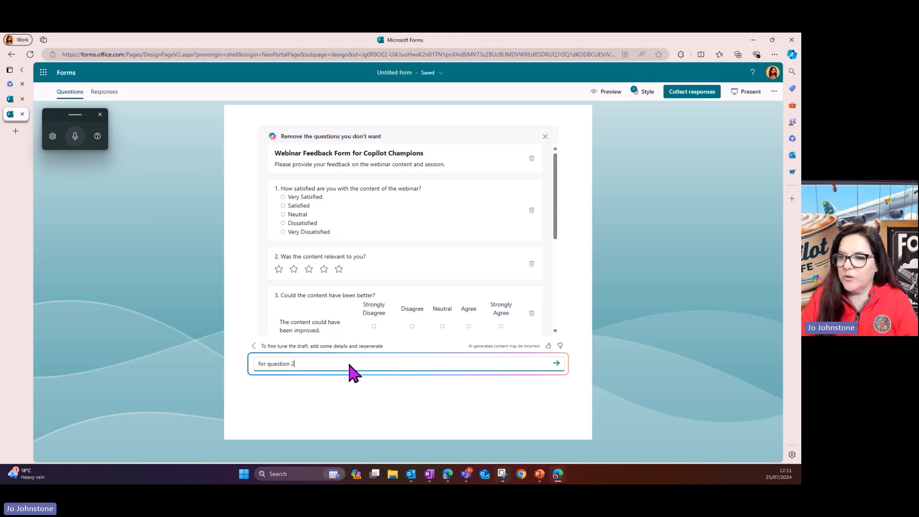
pyautogui.write('2 I would like the ')
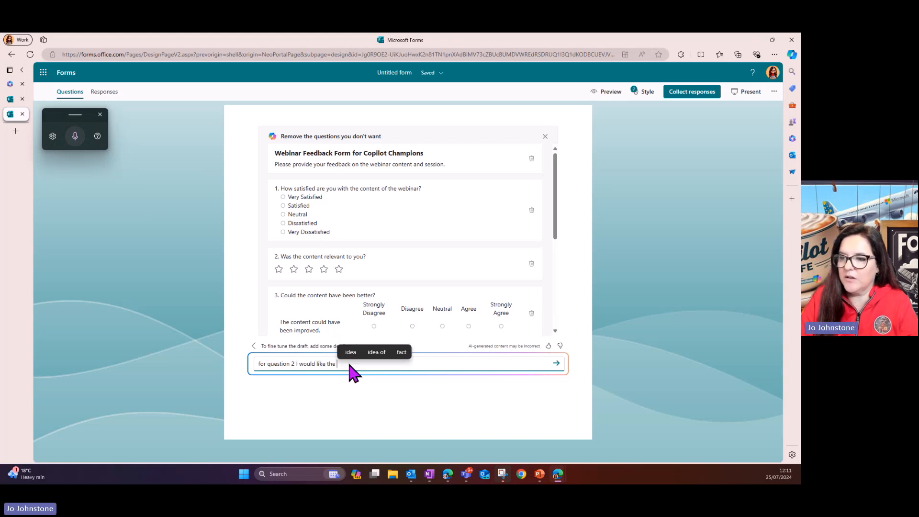
pyautogui.write('response')
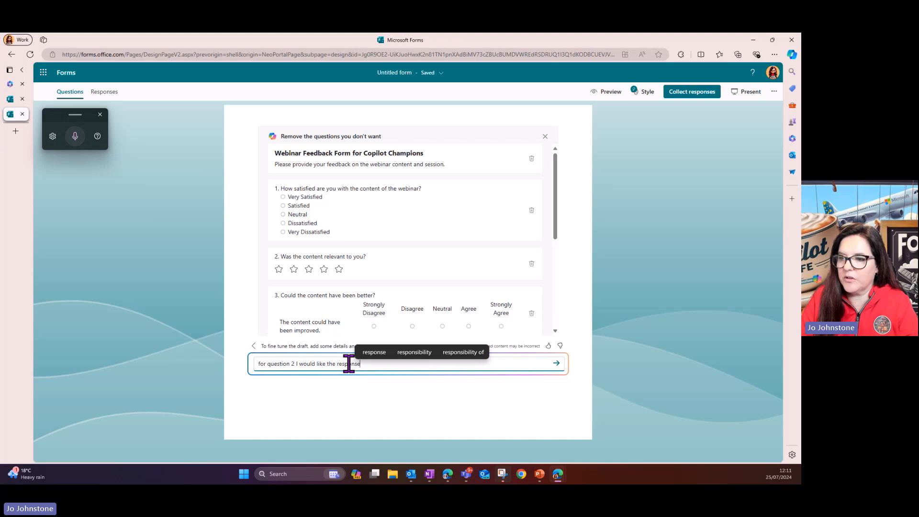
pyautogui.write(' to be yes n')
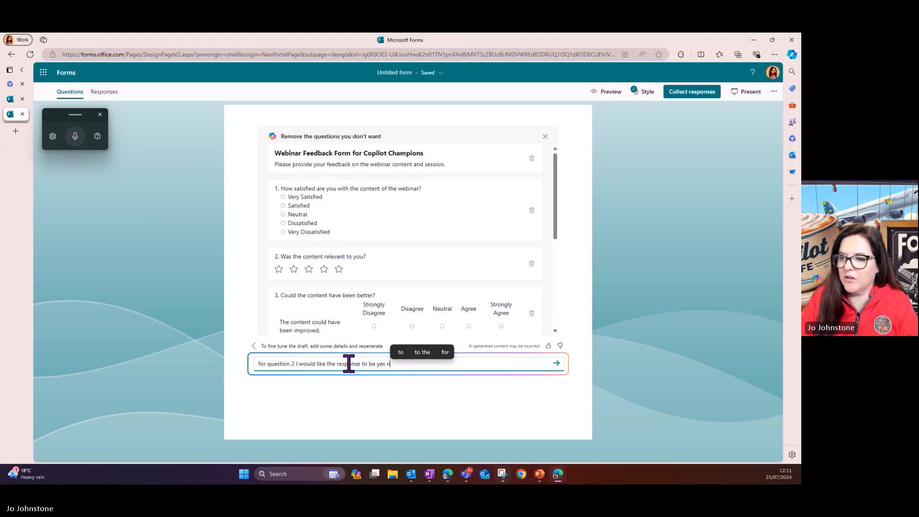
pyautogui.write('o or maybe')
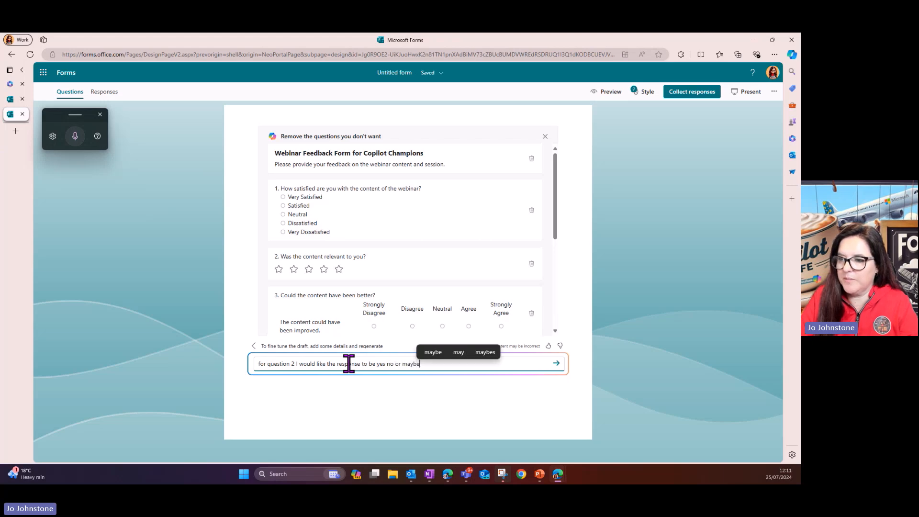
# Extend the fine-tuning request with a yes, no or maybe answer for question 5, and regenerate the draft.
pyautogui.write(' and for')
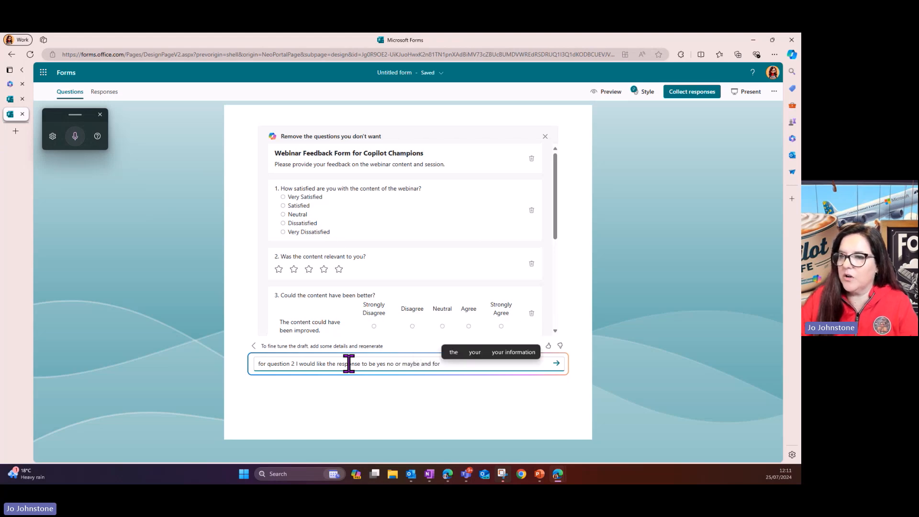
pyautogui.scroll(-1, 328, 228)
pyautogui.scroll(-4, 327, 228)
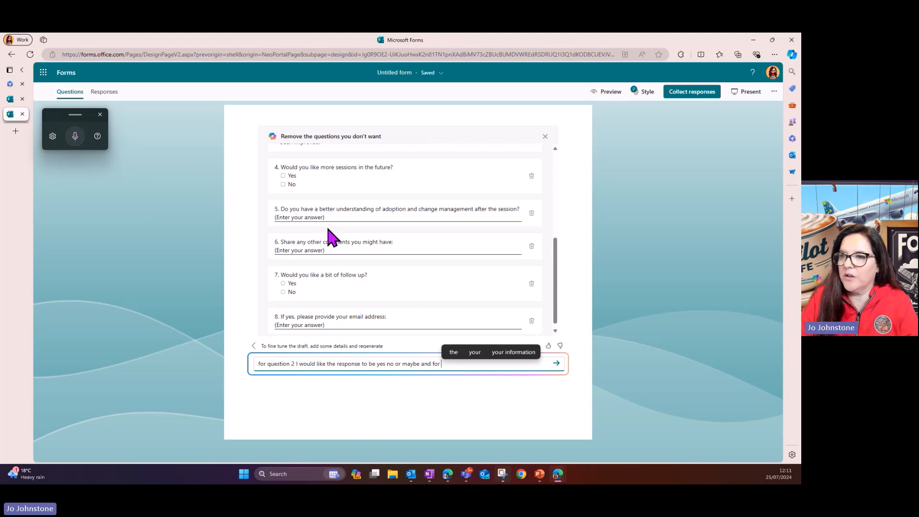
pyautogui.write('q')
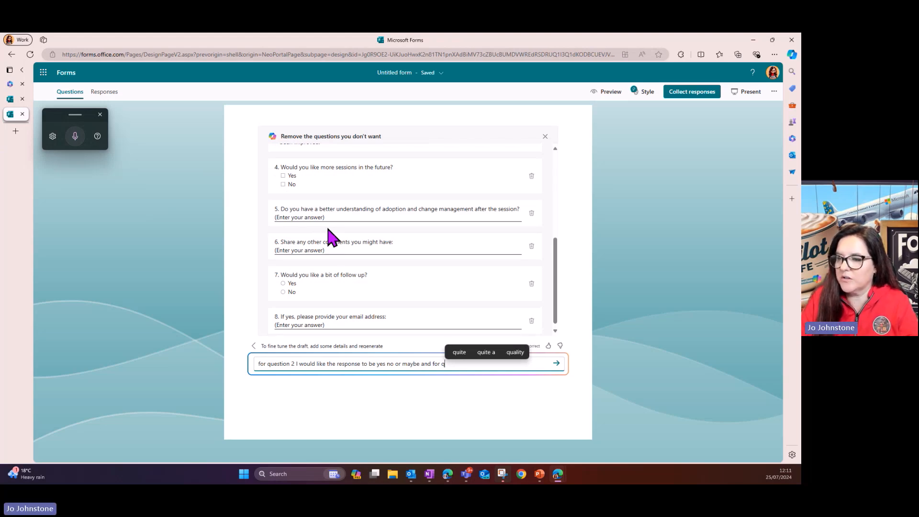
pyautogui.write('uestion 5 I would like')
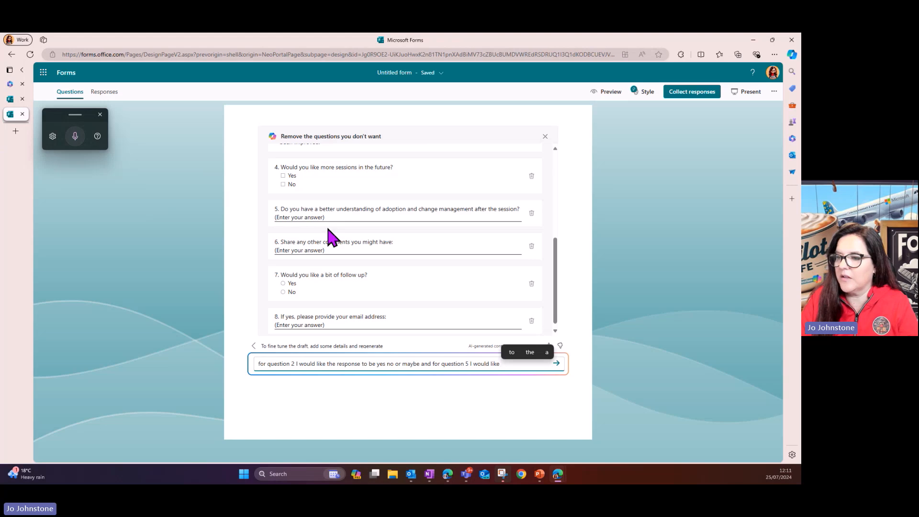
pyautogui.write(' a yes ')
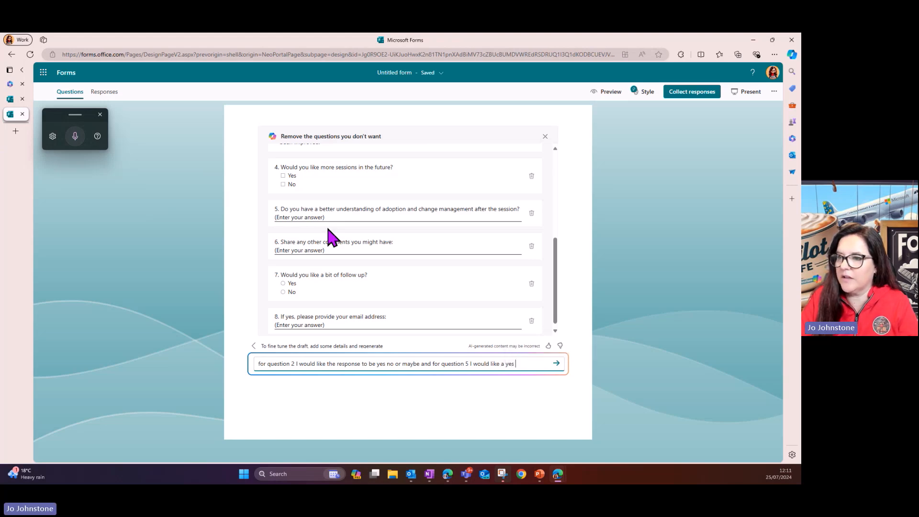
pyautogui.write(', no')
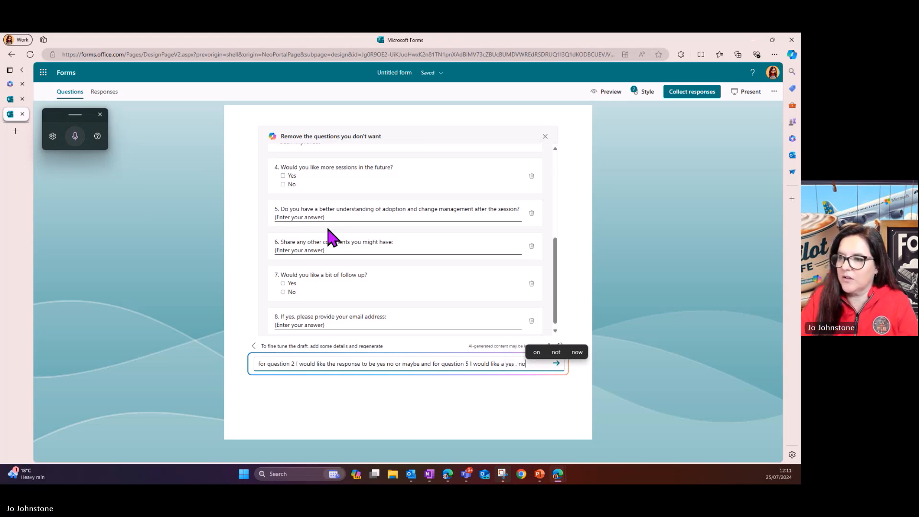
pyautogui.write('tor maybe answer')
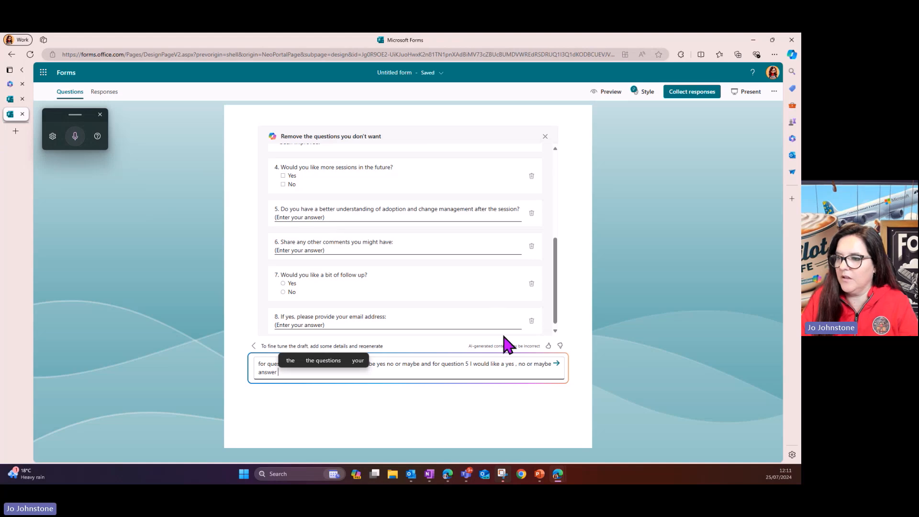
pyautogui.press('Return')
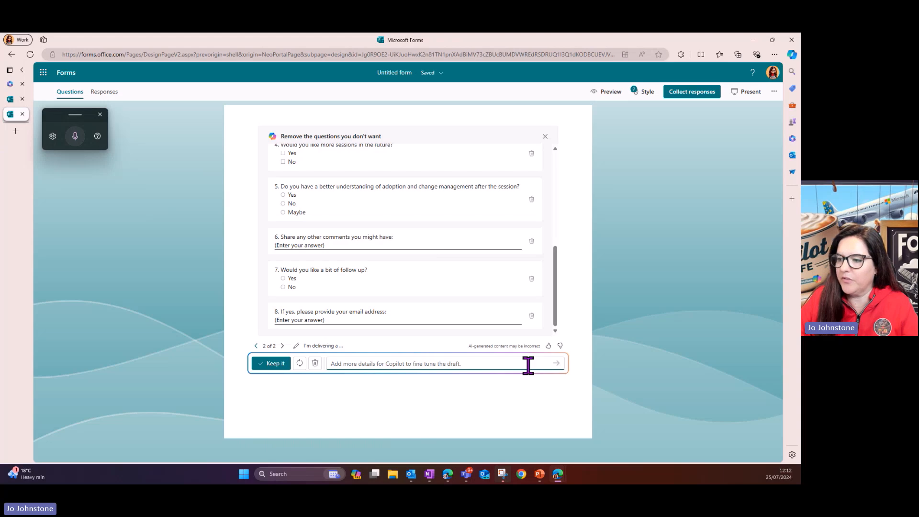
# Compare the previous Copilot draft with the regenerated one and keep draft 2 of 2.
pyautogui.click(257, 346)
pyautogui.click(282, 346)
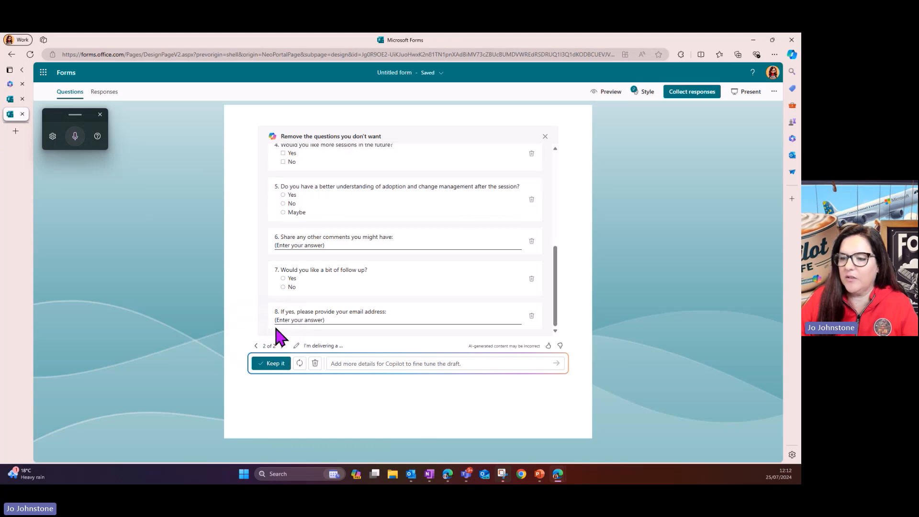
pyautogui.click(270, 364)
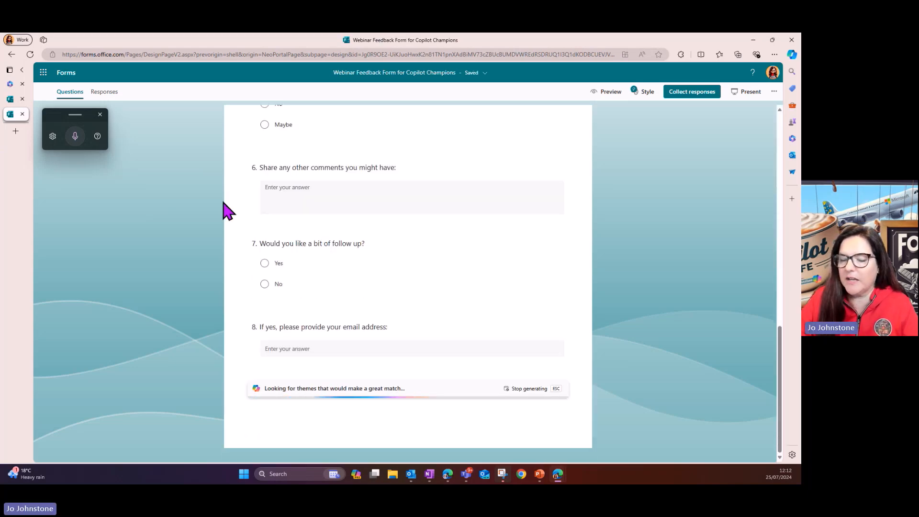
# Rewrite question 3 with Copilot and replace it with the suggestion "How could the content have been enhanced?".
pyautogui.scroll(10, 515, 232)
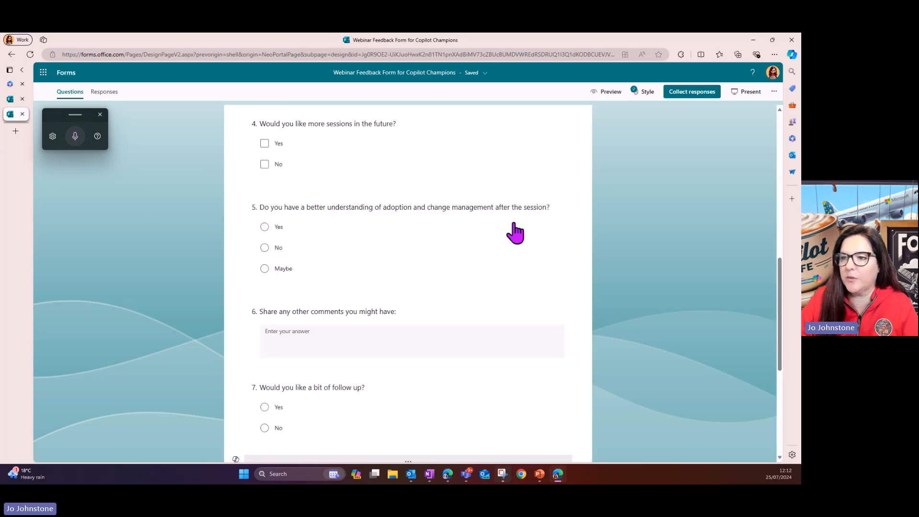
pyautogui.scroll(3, 515, 232)
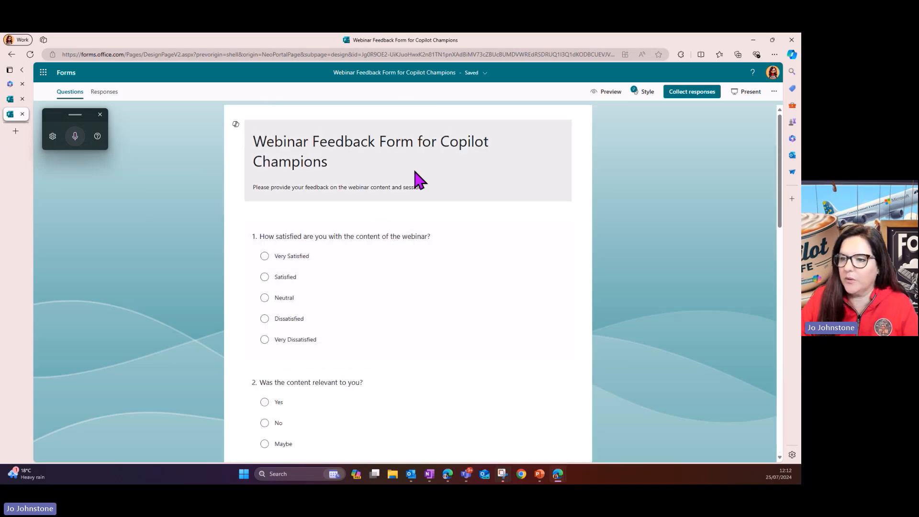
pyautogui.scroll(-1, 353, 312)
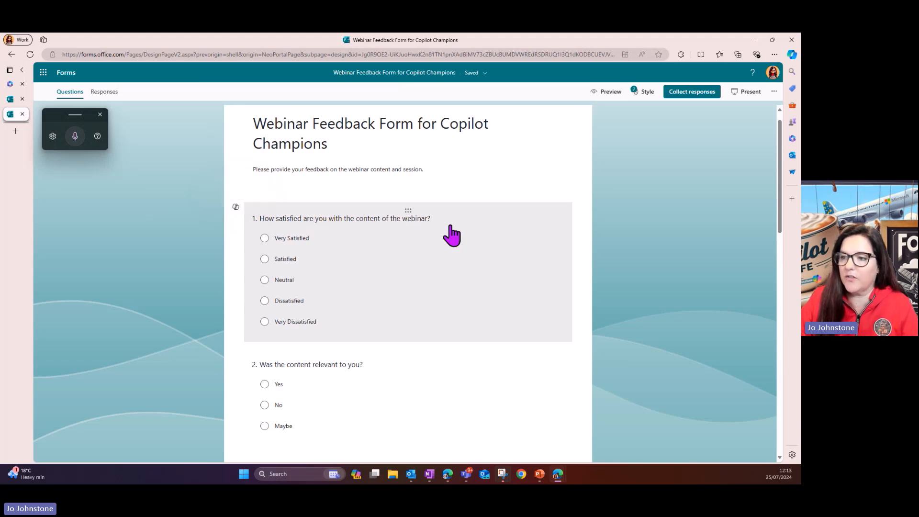
pyautogui.scroll(-2, 452, 234)
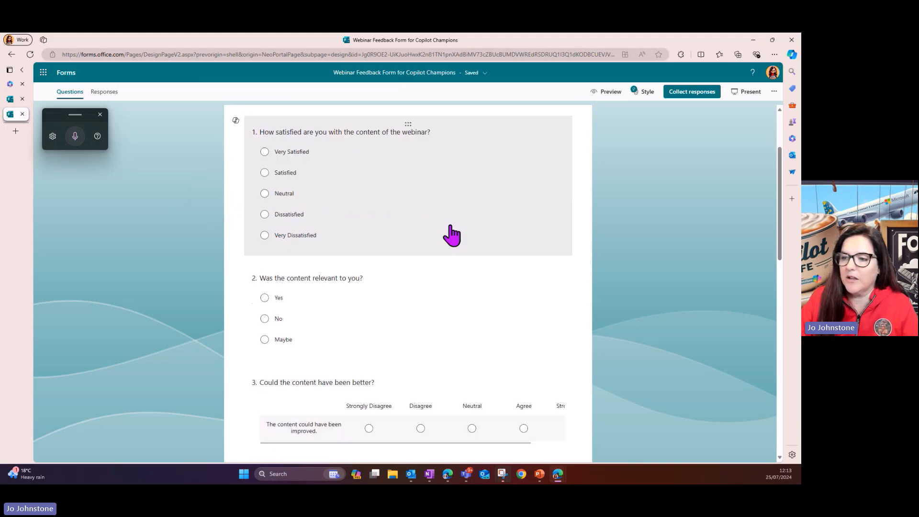
pyautogui.scroll(-2, 451, 234)
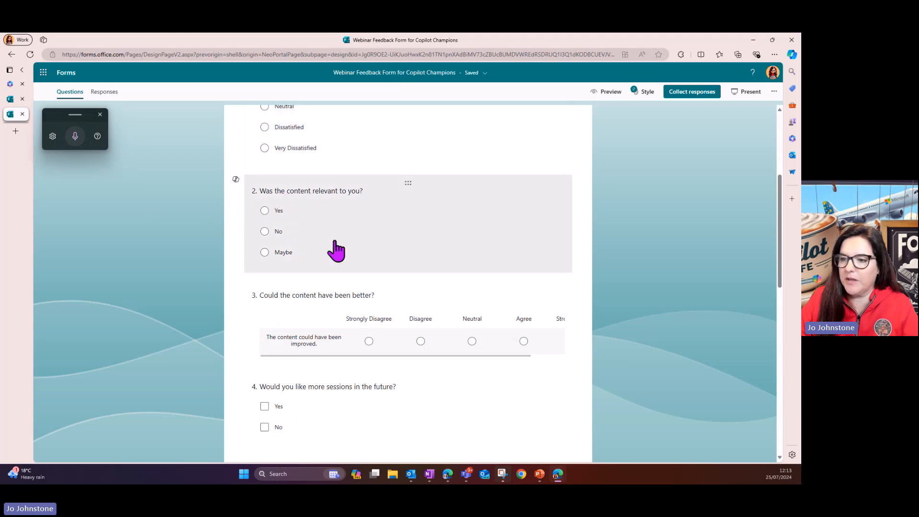
pyautogui.scroll(-1, 316, 247)
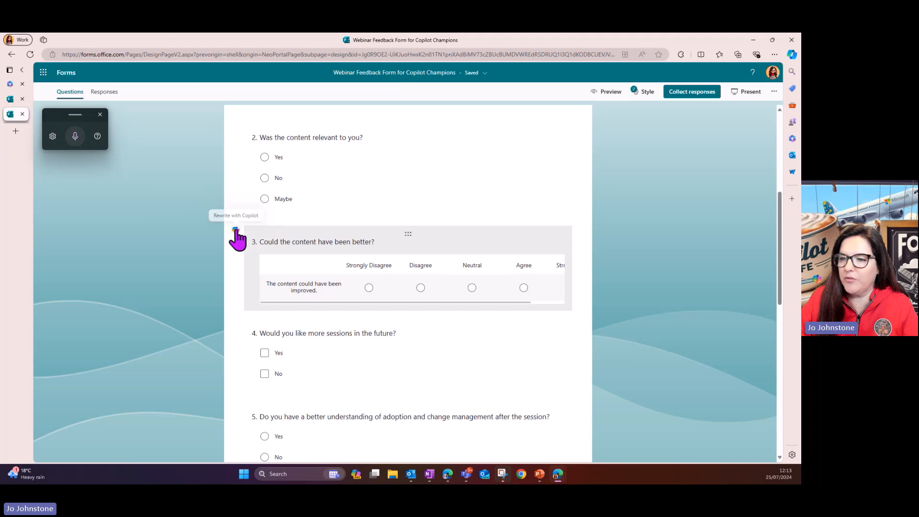
pyautogui.click(235, 231)
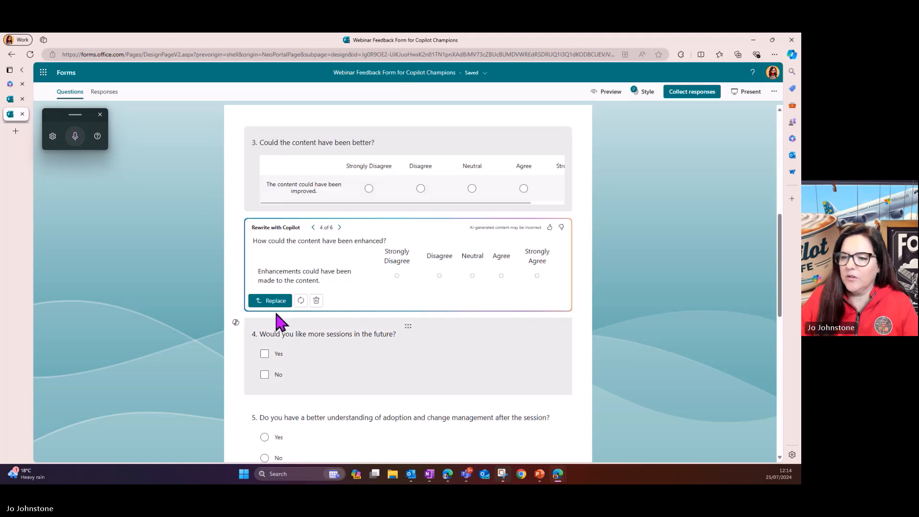
pyautogui.click(275, 300)
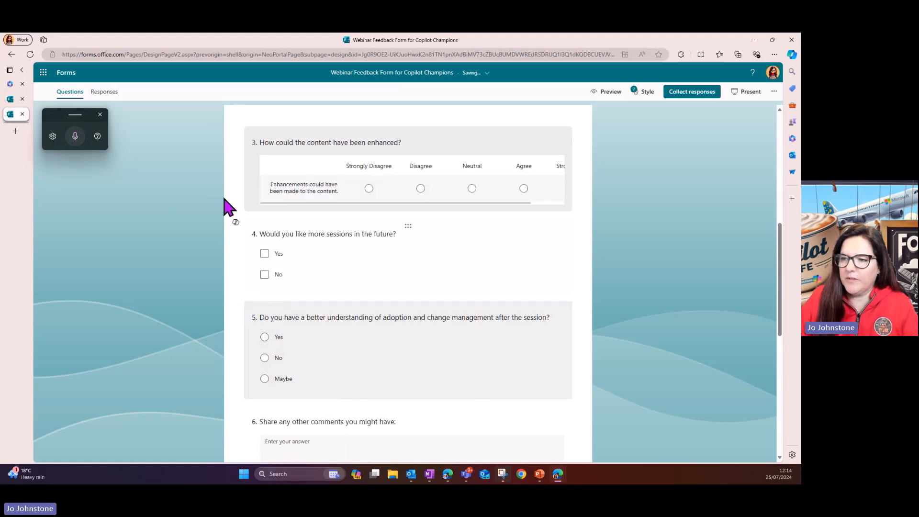
# Change the title of question 3 to "How do you feel about the content presented?".
pyautogui.scroll(2, 207, 196)
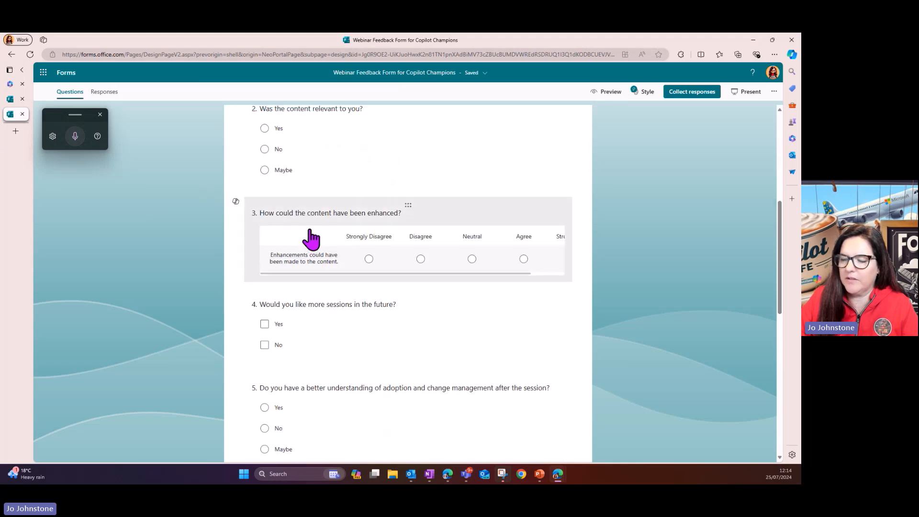
pyautogui.click(310, 230)
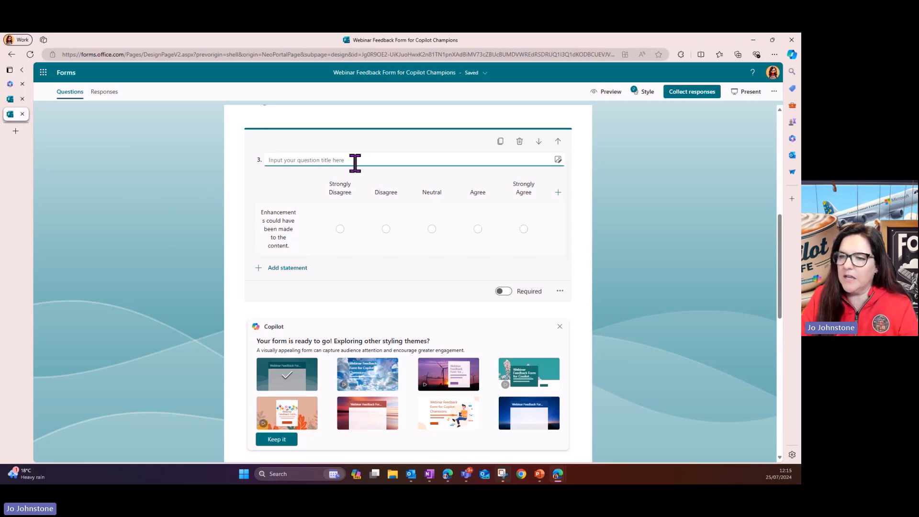
pyautogui.write('How ')
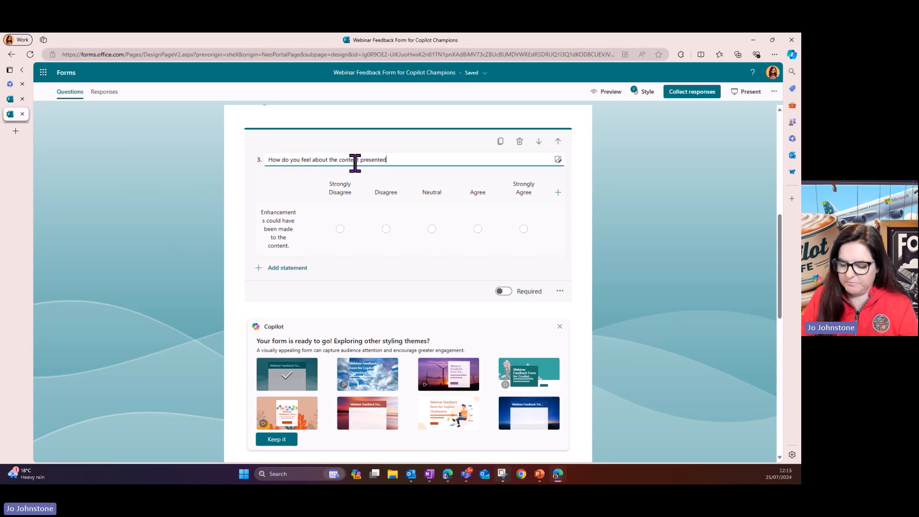
pyautogui.write('?')
pyautogui.scroll(-2, 225, 246)
pyautogui.scroll(3, 545, 184)
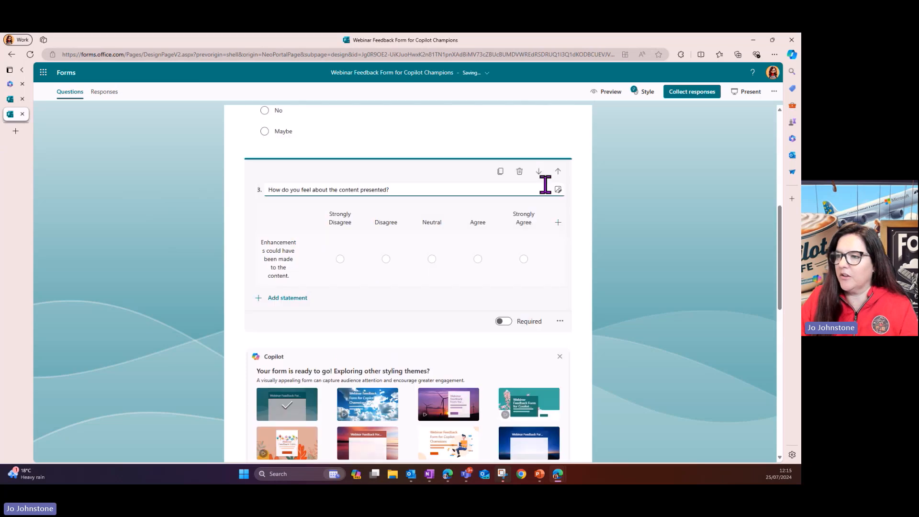
# Check the media options for question 3 without inserting anything, and make the question required.
pyautogui.click(558, 190)
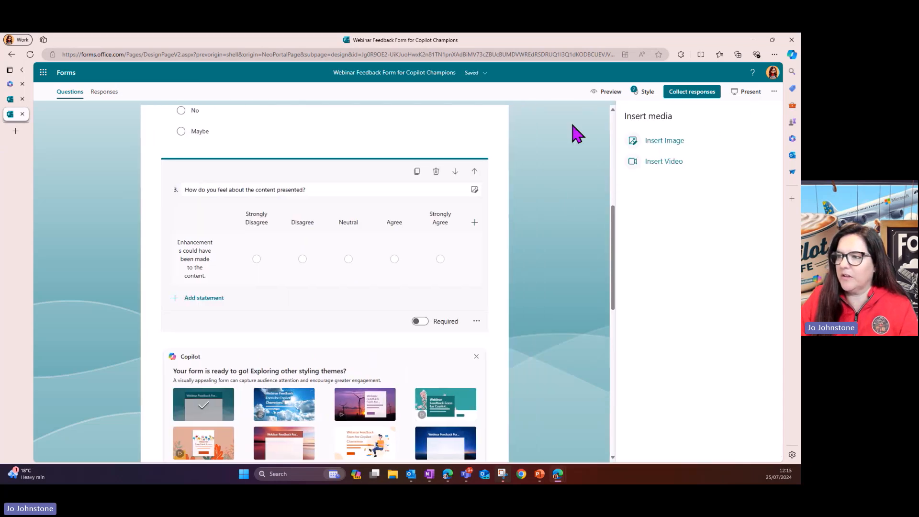
pyautogui.click(576, 134)
pyautogui.scroll(-2, 191, 207)
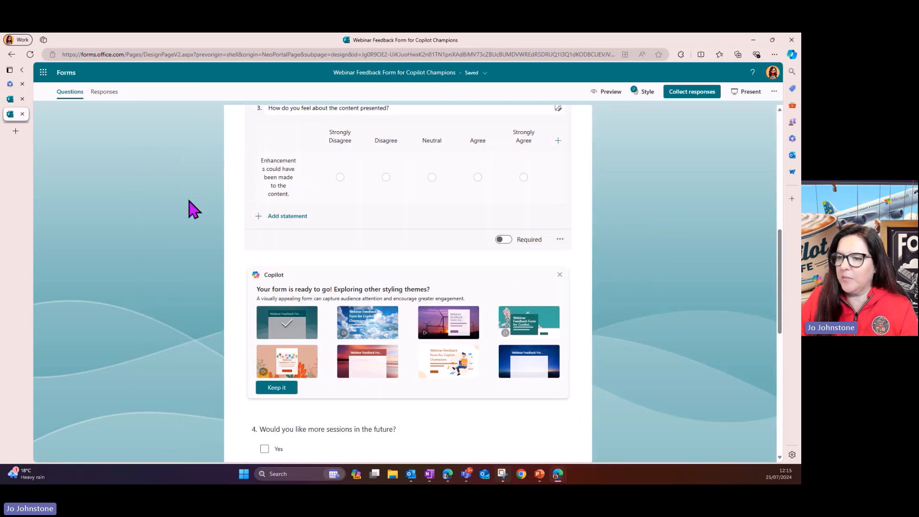
pyautogui.click(501, 227)
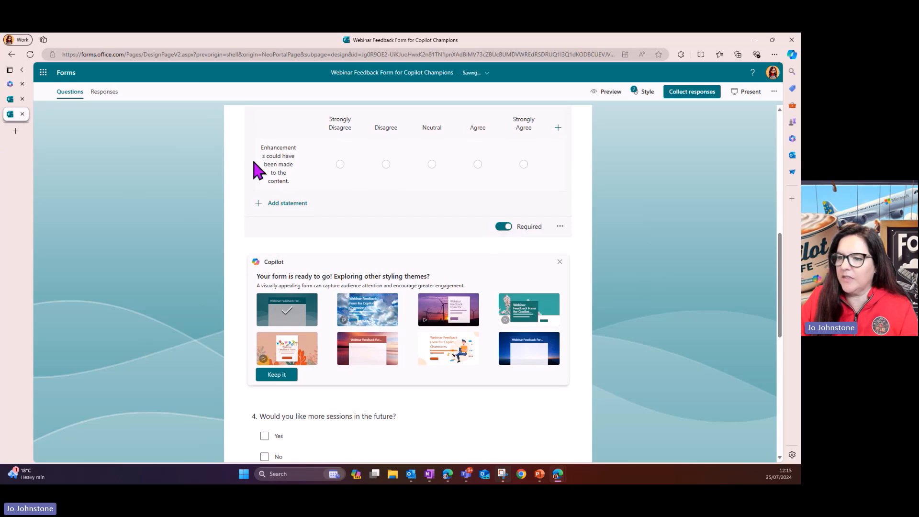
# Review the remaining form questions and inspect the answer settings of the comments question.
pyautogui.scroll(6, 186, 194)
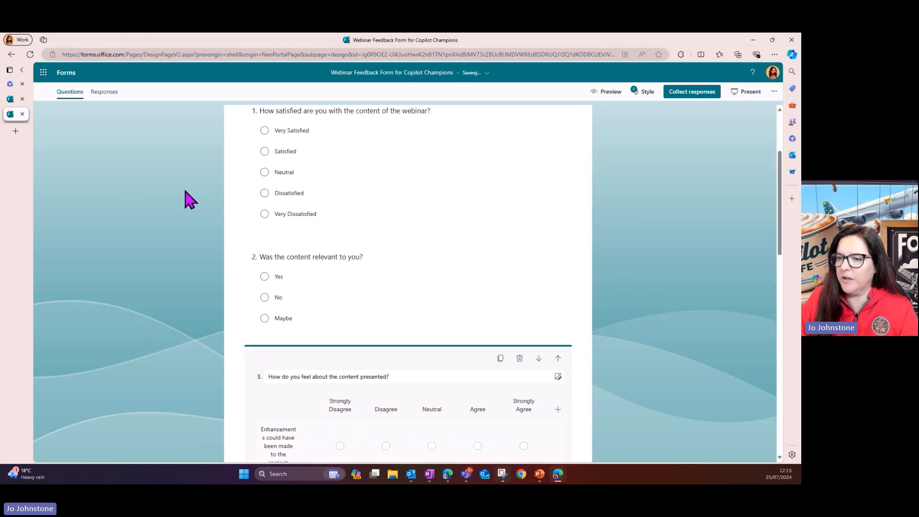
pyautogui.scroll(-10, 184, 199)
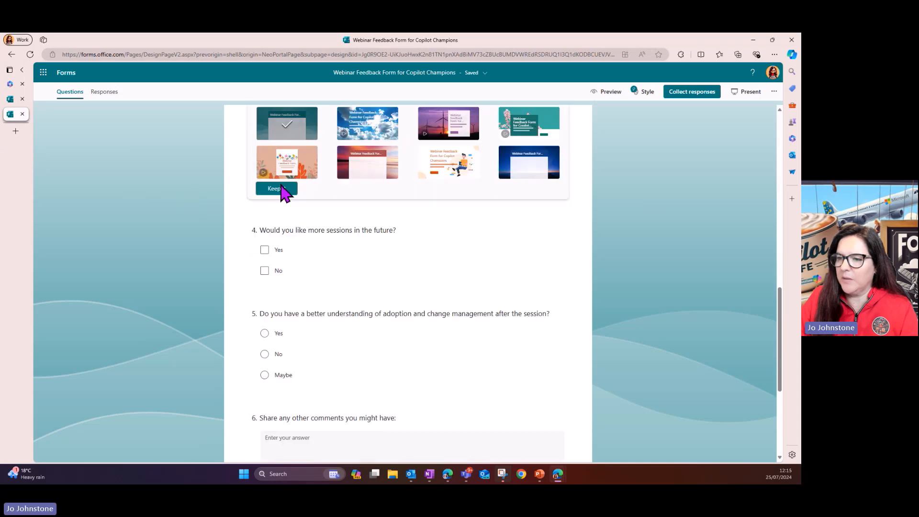
pyautogui.scroll(-2, 353, 240)
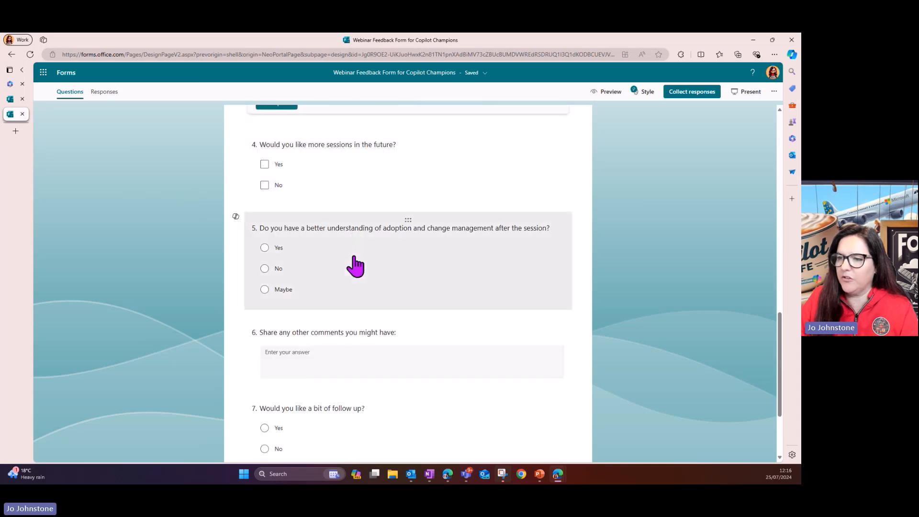
pyautogui.scroll(-2, 355, 259)
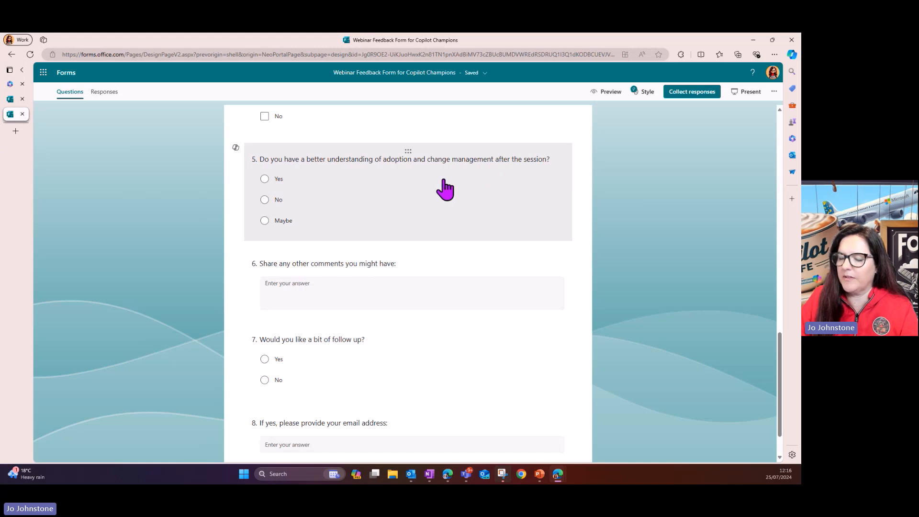
pyautogui.scroll(-1, 441, 189)
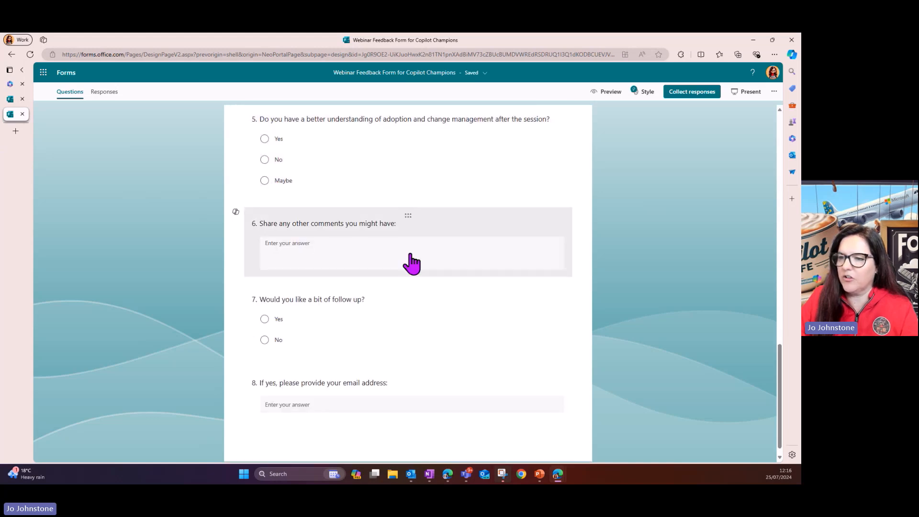
pyautogui.click(367, 252)
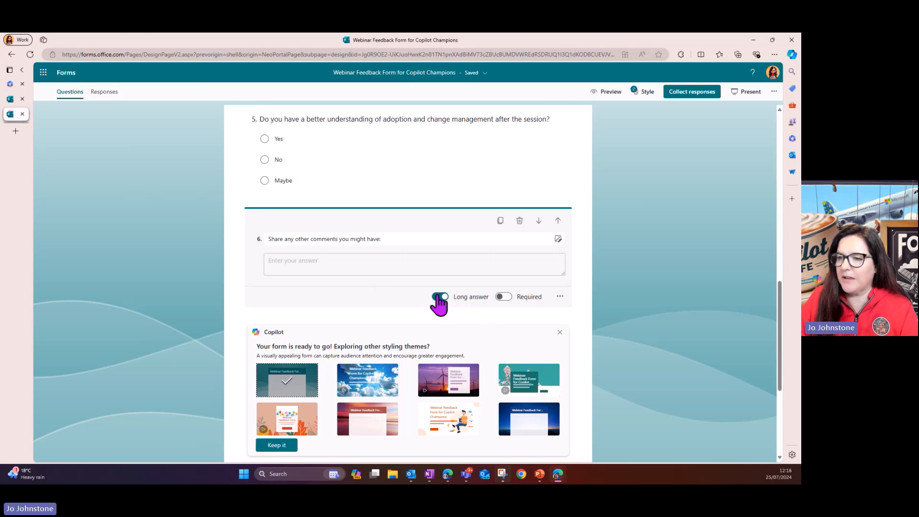
pyautogui.click(238, 208)
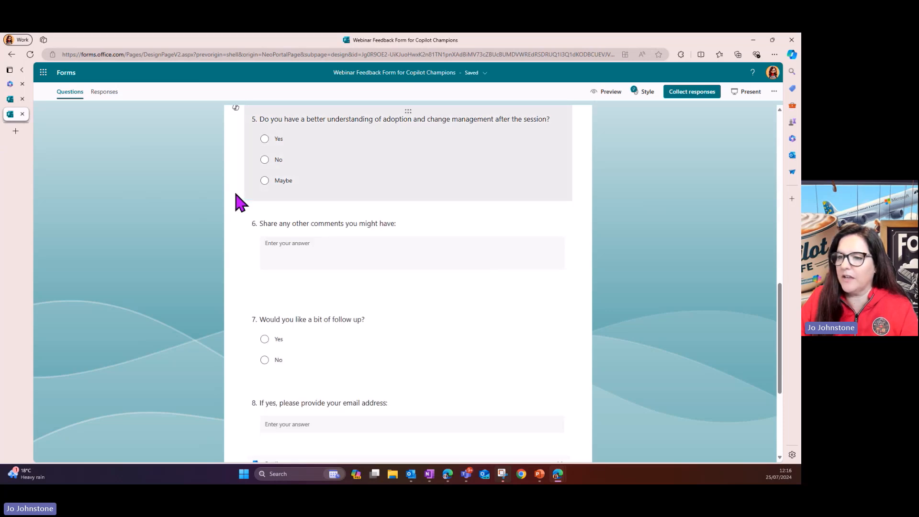
# Shorten the title of question 7 to "Would you like a follow up?".
pyautogui.scroll(-4, 238, 201)
pyautogui.scroll(2, 238, 201)
pyautogui.click(343, 233)
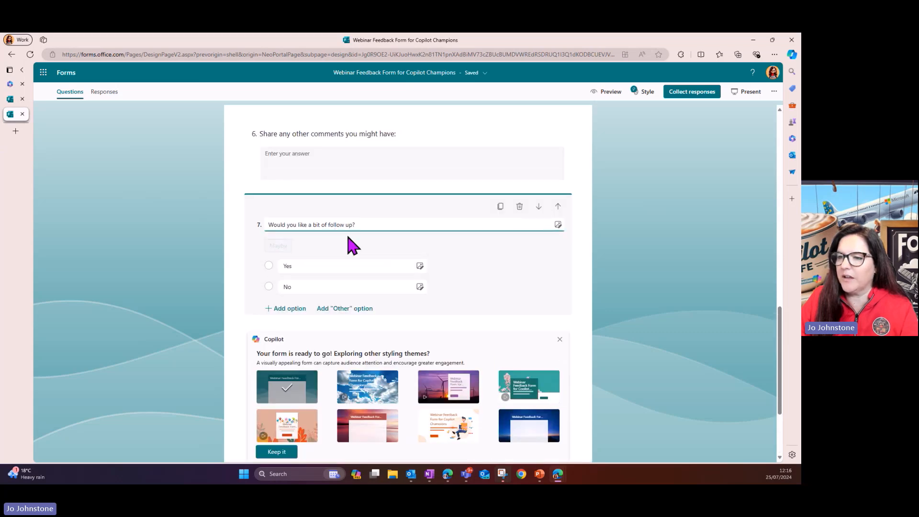
pyautogui.tripleClick(322, 225)
pyautogui.click(327, 225)
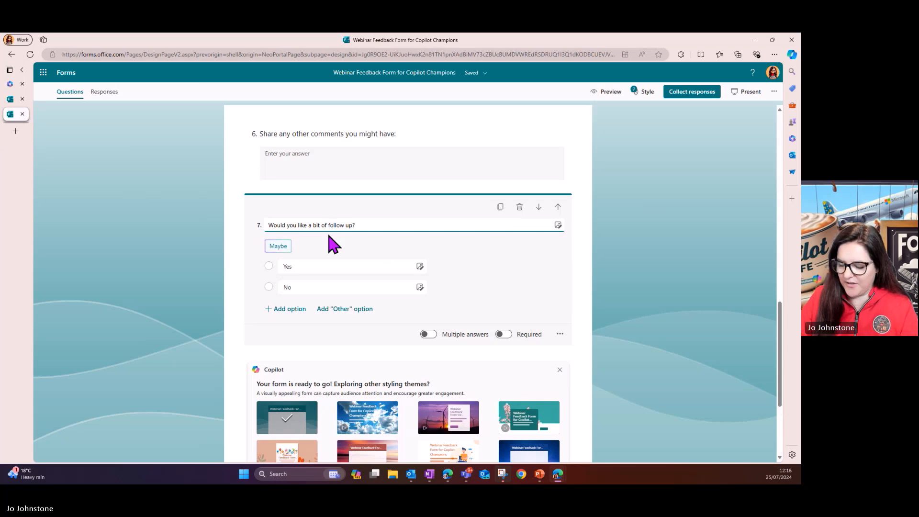
pyautogui.press('BackSpace')
pyautogui.press('BackSpace')
pyautogui.press('BackSpace')
pyautogui.press('BackSpace')
pyautogui.press('BackSpace')
pyautogui.press('BackSpace')
pyautogui.press('BackSpace')
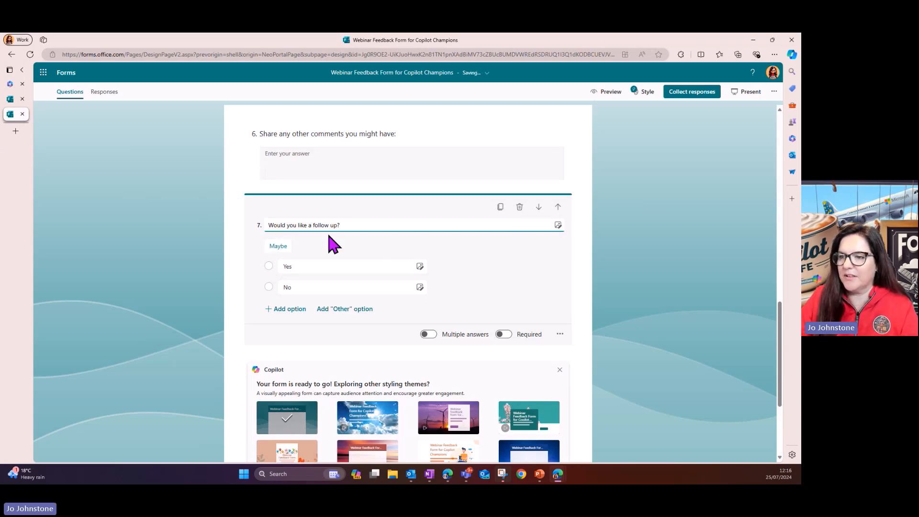
# Add the suggested answer Maybe as a third option to the follow-up question.
pyautogui.click(238, 233)
pyautogui.click(300, 218)
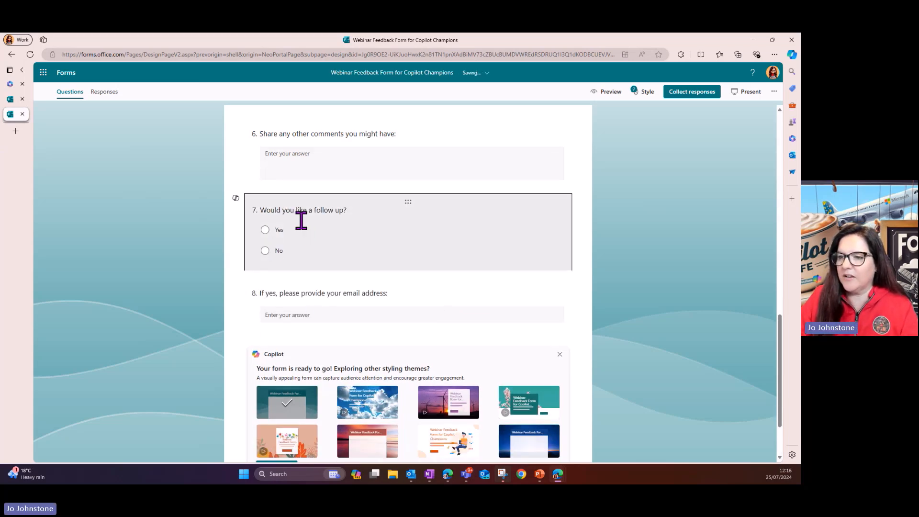
pyautogui.moveTo(282, 247)
pyautogui.mouseDown()
pyautogui.moveTo(282, 256)
pyautogui.moveTo(281, 246)
pyautogui.mouseUp()
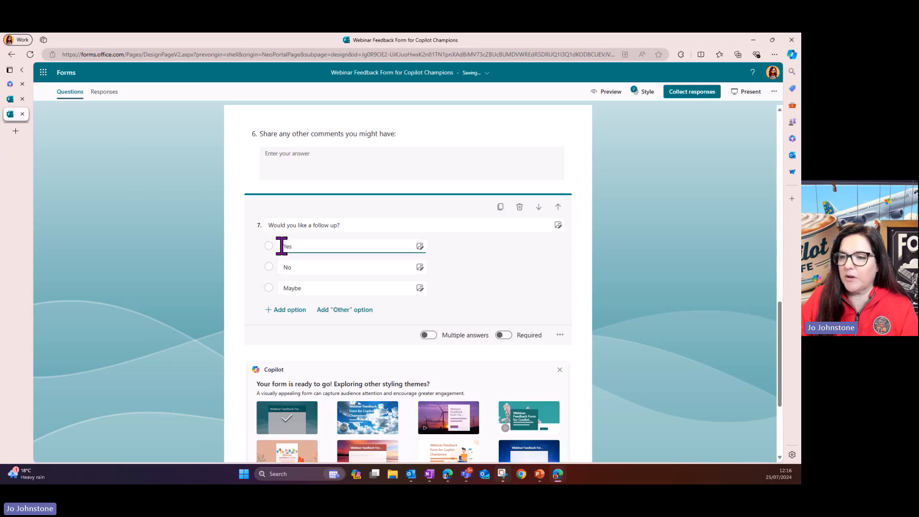
# Apply the suggested styling theme with colourful autumn leaves on a beige background and keep it.
pyautogui.scroll(-3, 429, 254)
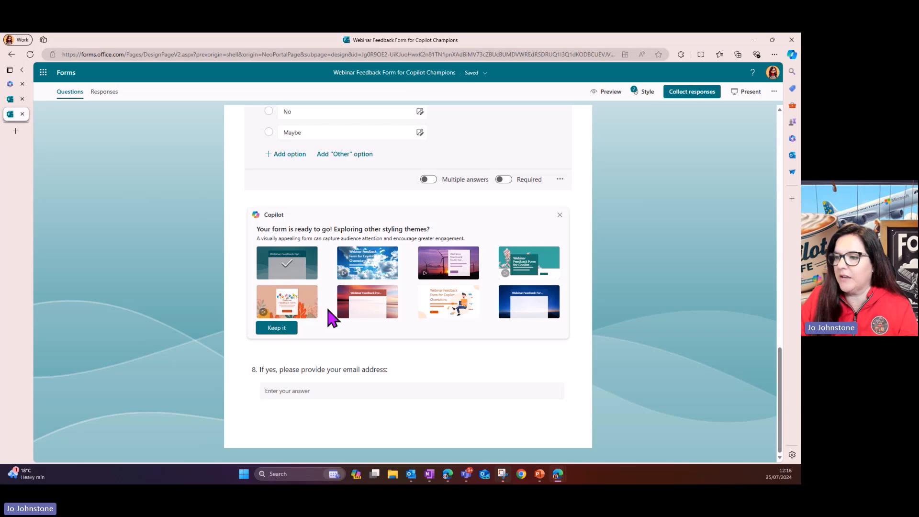
pyautogui.click(285, 301)
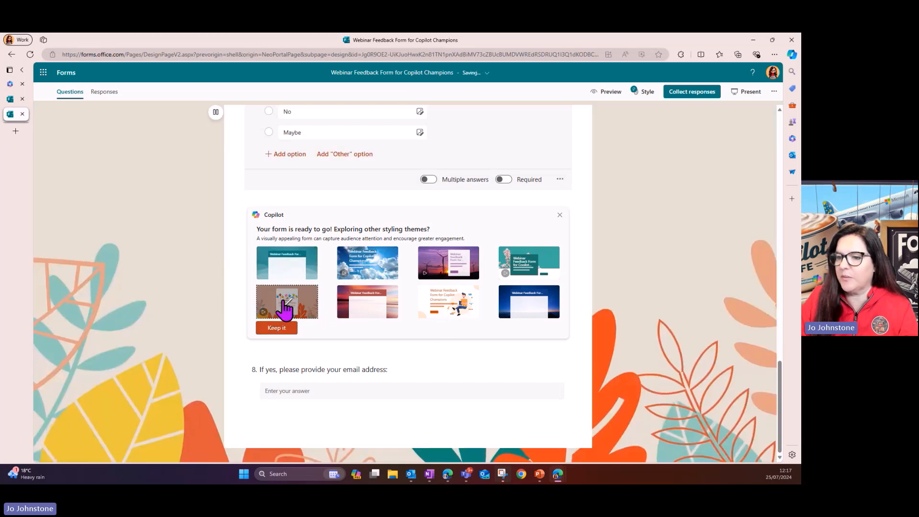
pyautogui.click(278, 331)
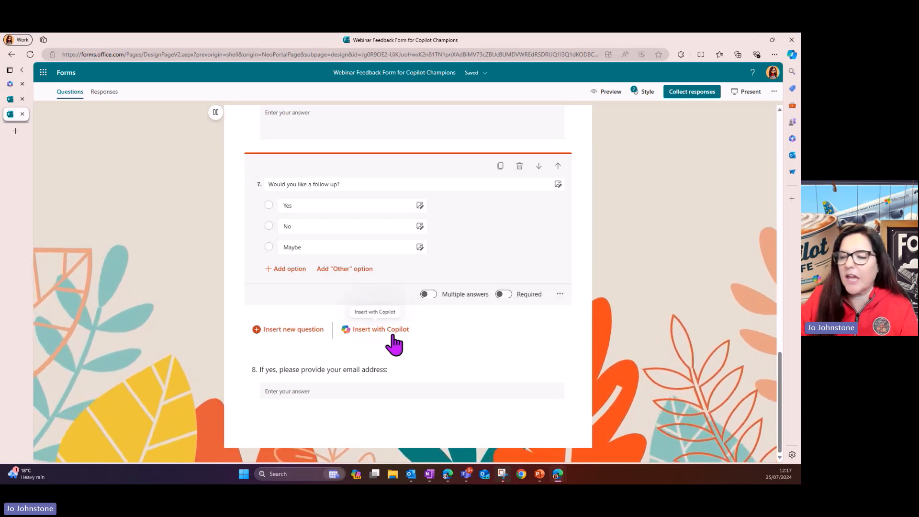
# Have Copilot suggest additional questions after question 7 using its Inspire me option.
pyautogui.click(353, 335)
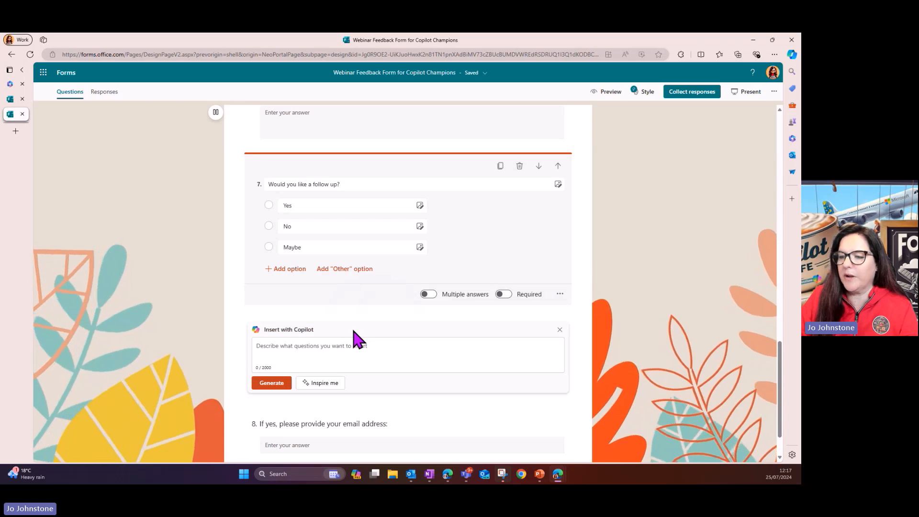
pyautogui.click(278, 349)
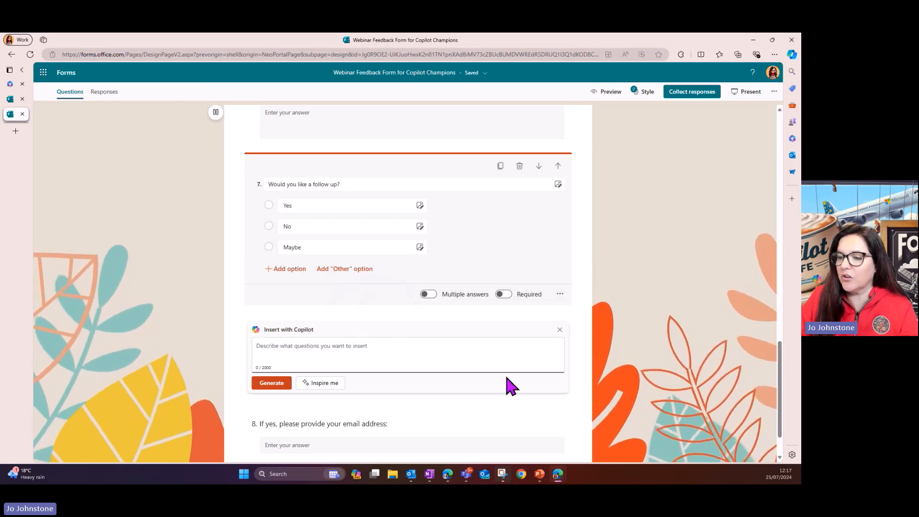
pyautogui.click(323, 383)
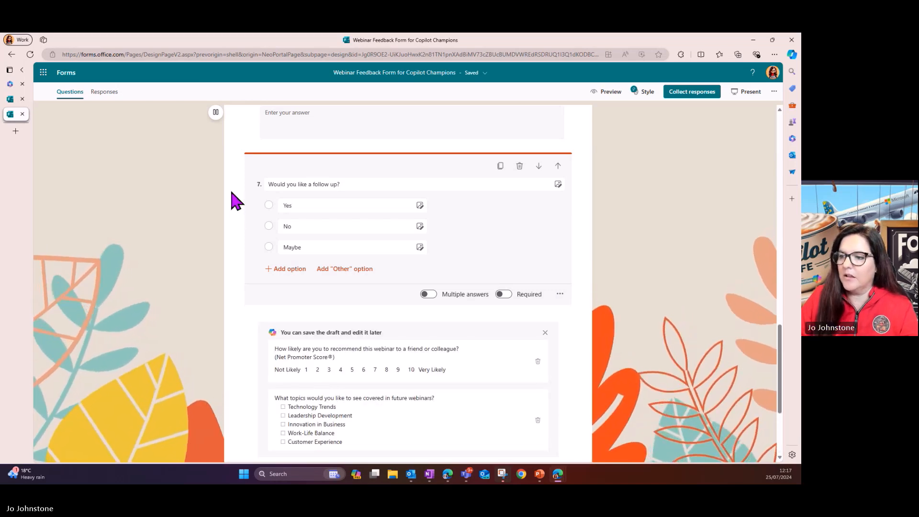
# Remove the future webinar topics question from Copilot's draft and keep the suggested Net Promoter Score question about recommending the webinar.
pyautogui.scroll(-3, 237, 201)
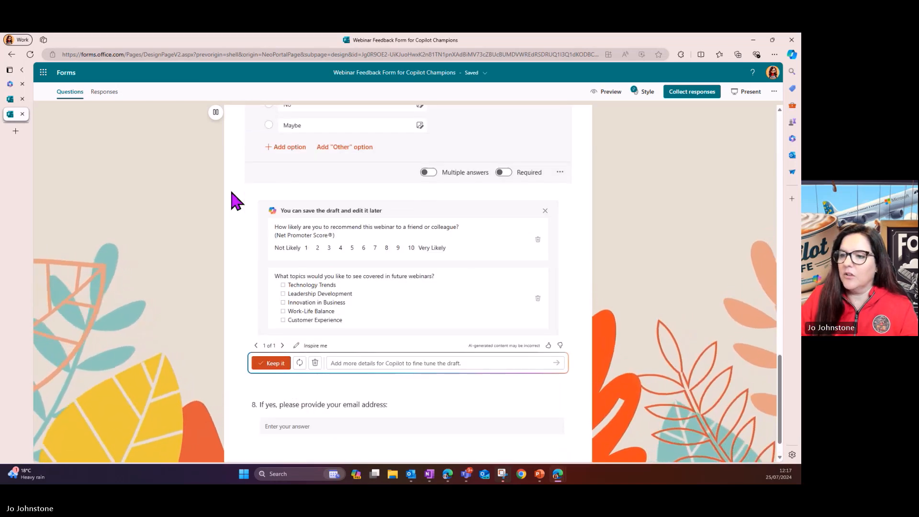
pyautogui.click(538, 299)
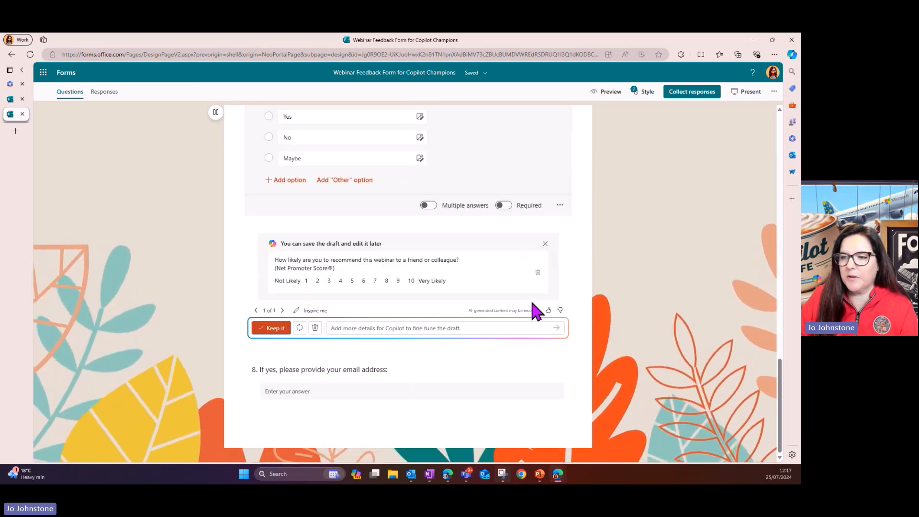
pyautogui.click(279, 329)
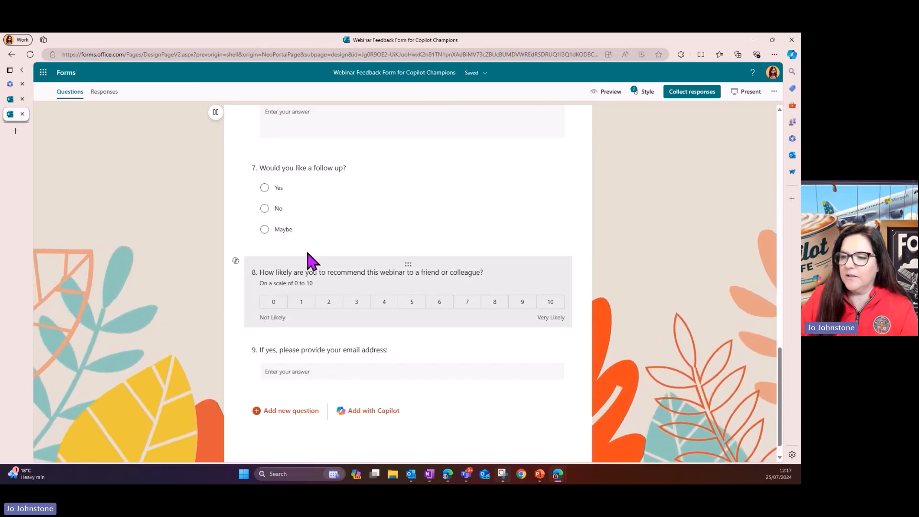
# Move the recommendation rating question up to position 6, directly after the adoption and change management question.
pyautogui.moveTo(406, 275); pyautogui.dragTo(406, 221)
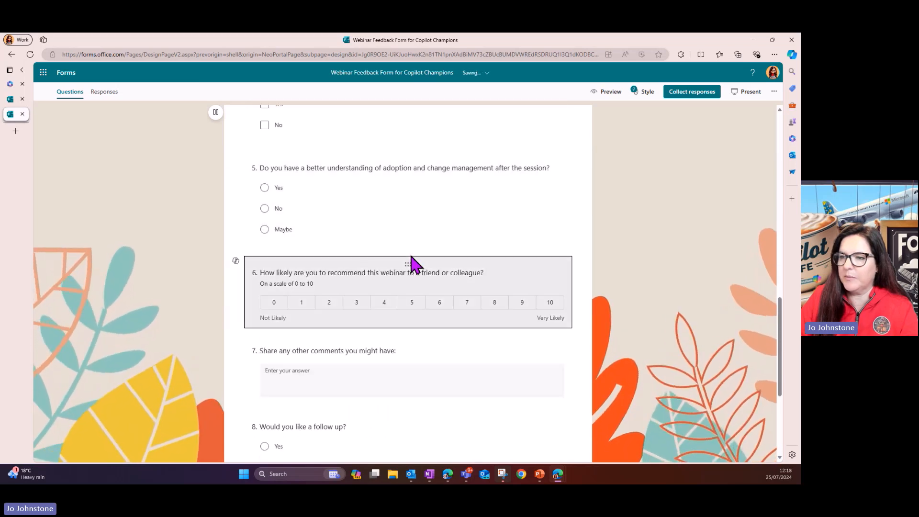
pyautogui.scroll(-4, 401, 246)
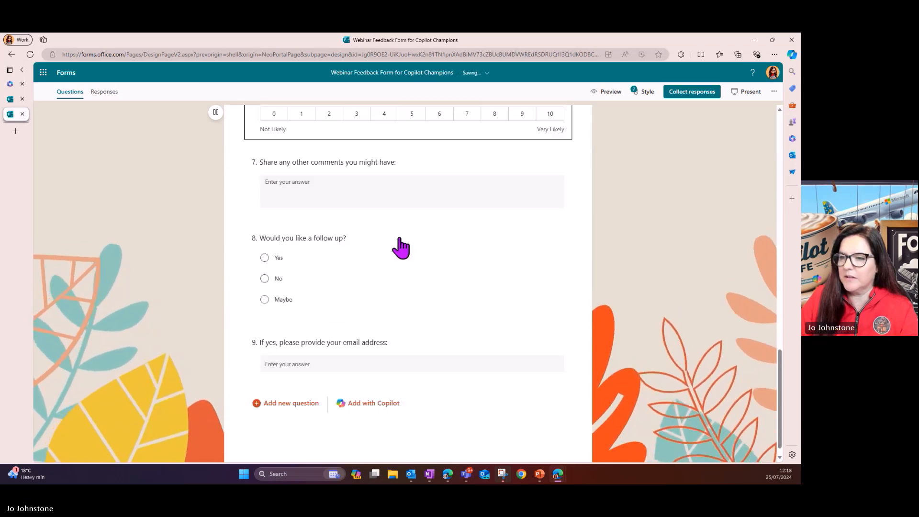
# Preview the form in computer view, starting it from the cover page and looking through its questions.
pyautogui.scroll(15, 401, 246)
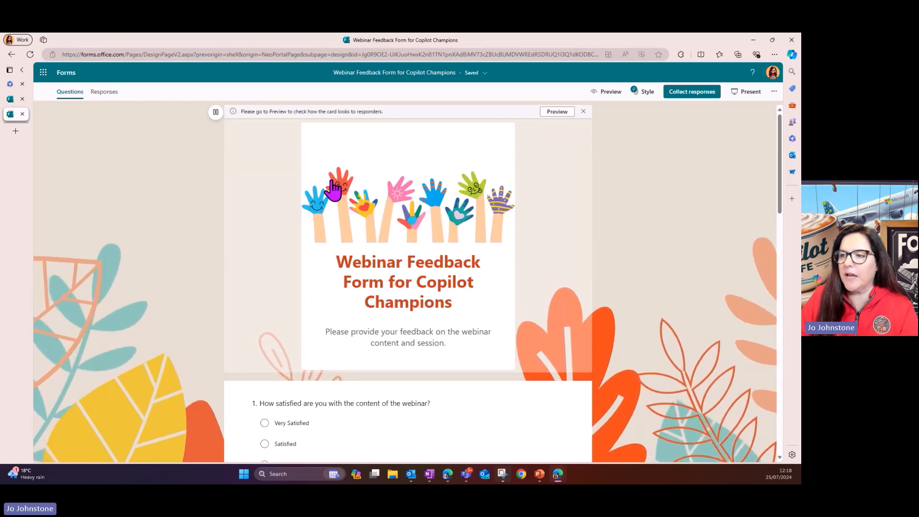
pyautogui.scroll(-15, 334, 190)
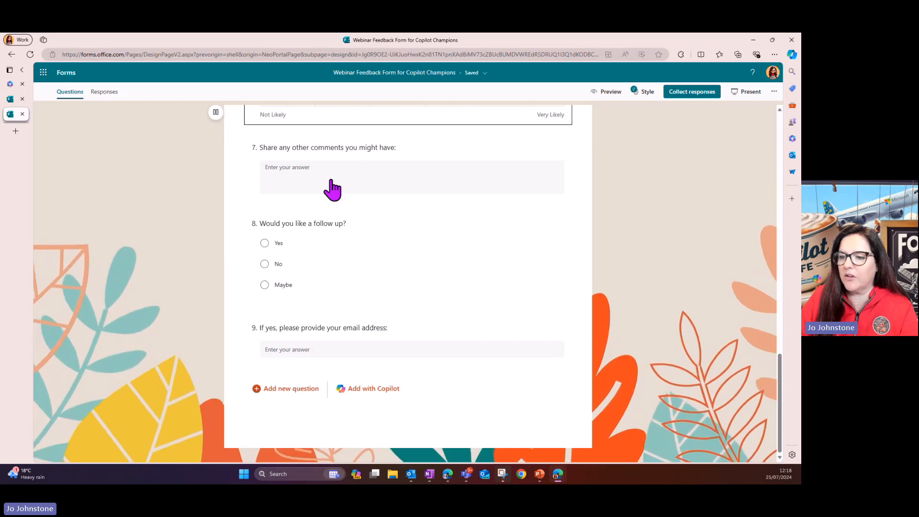
pyautogui.scroll(15, 334, 190)
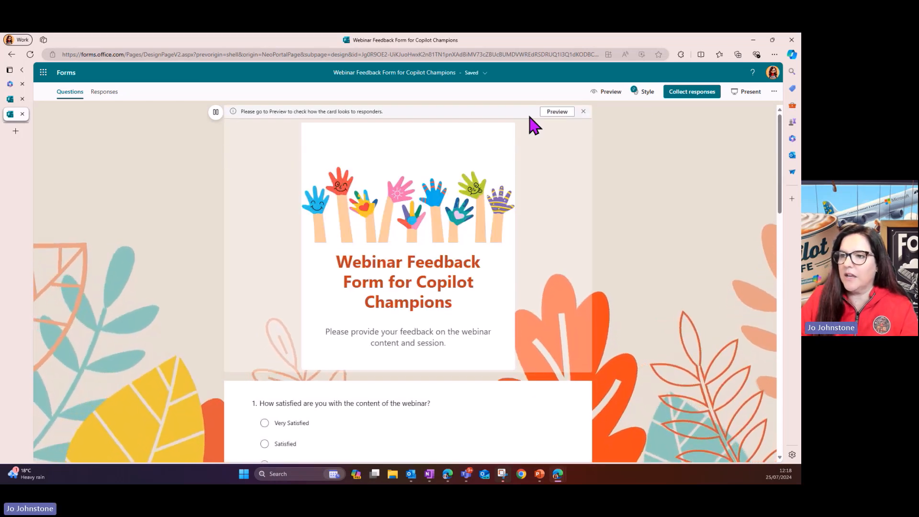
pyautogui.click(556, 113)
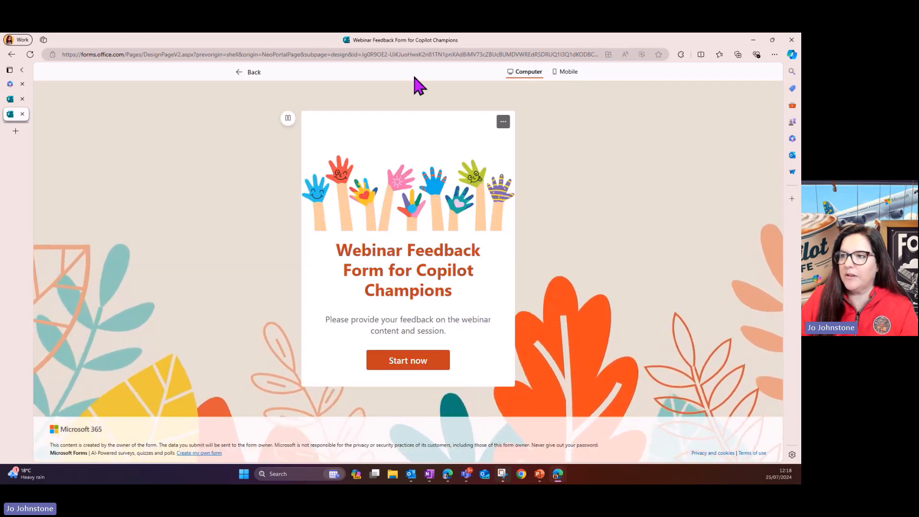
pyautogui.click(417, 362)
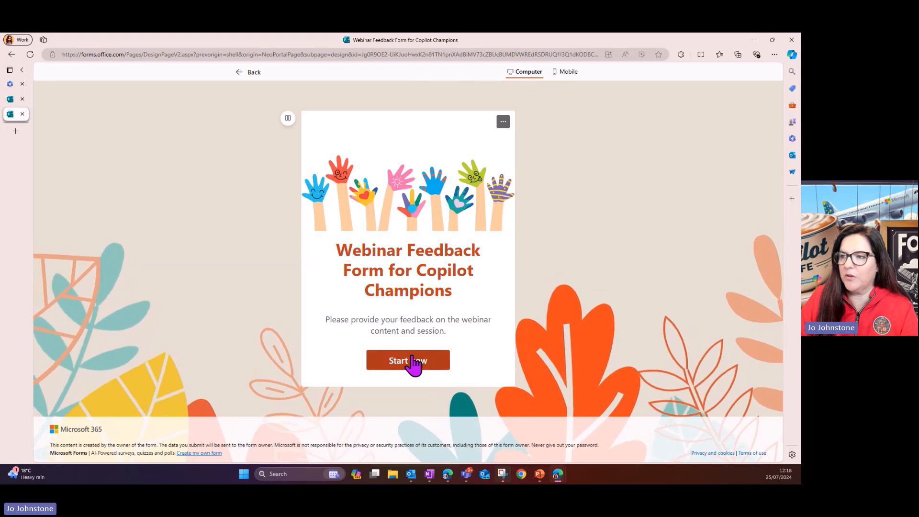
pyautogui.scroll(-3, 437, 225)
pyautogui.scroll(-5, 434, 212)
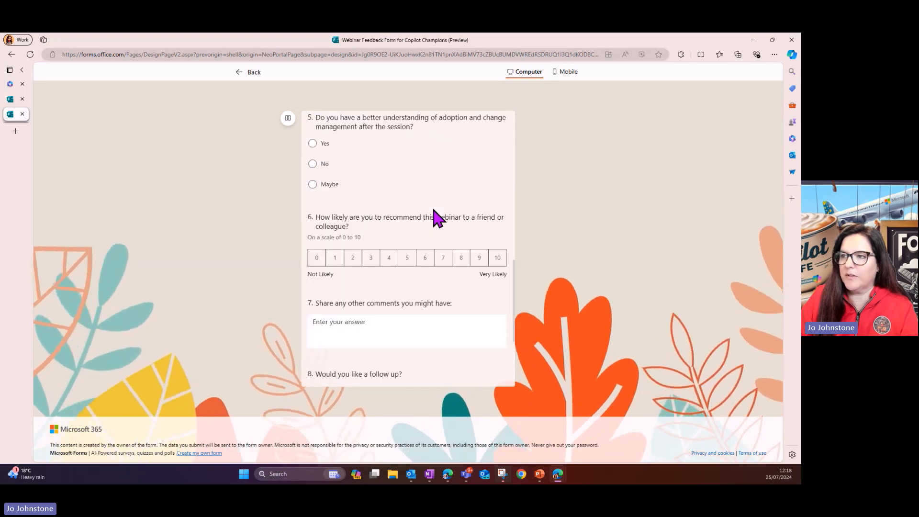
pyautogui.scroll(10, 434, 211)
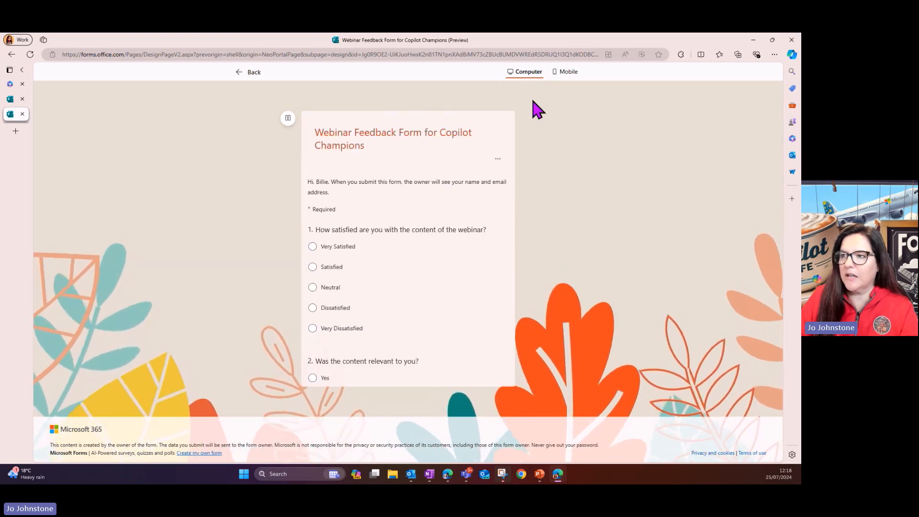
# Check the form in mobile preview, return to editing and dismiss the suggestion to enable edit response.
pyautogui.click(567, 72)
pyautogui.moveTo(478, 165); pyautogui.dragTo(497, 102)
pyautogui.click(252, 72)
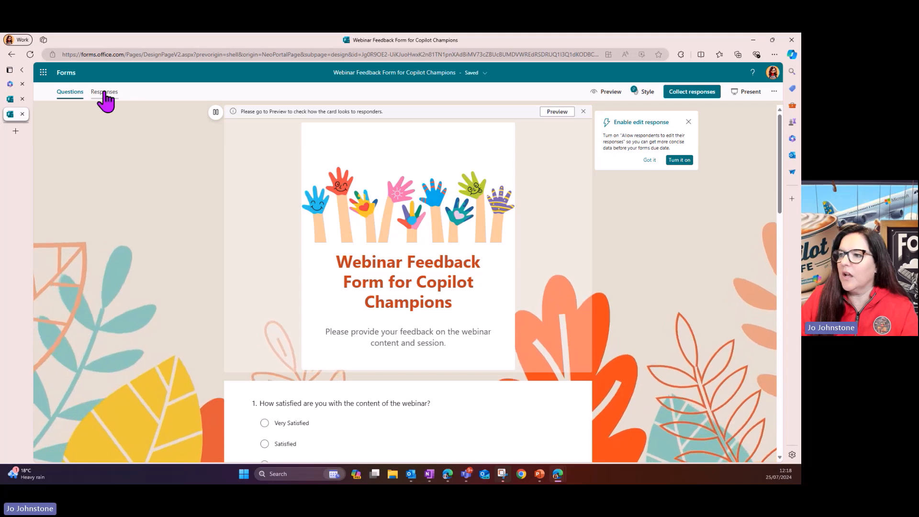
pyautogui.click(689, 123)
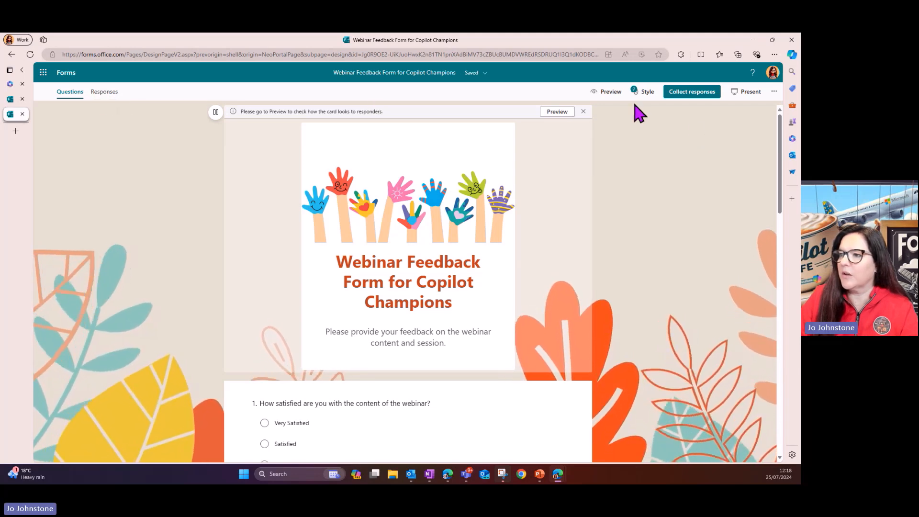
# Configure response collection so anyone can respond, with a shortened URL and invitations through both Outlook and Teams, and close the sharing dialog.
pyautogui.click(680, 95)
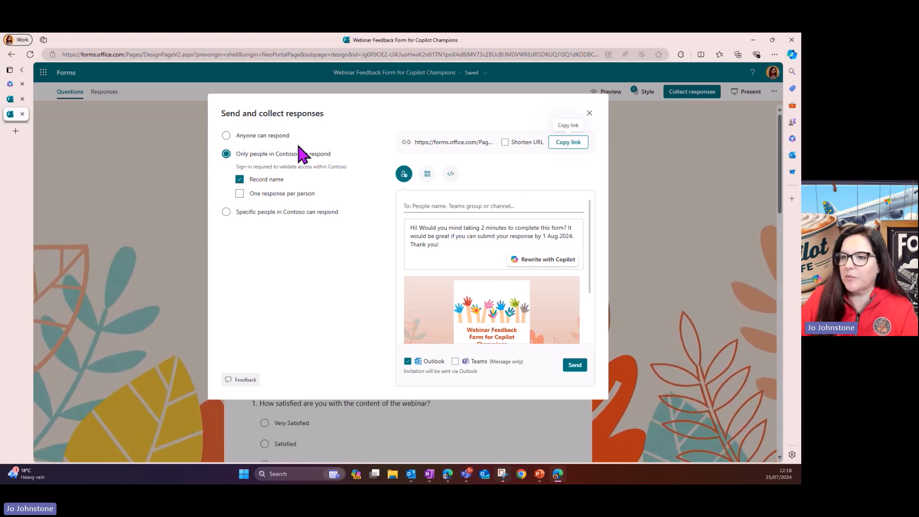
pyautogui.click(265, 136)
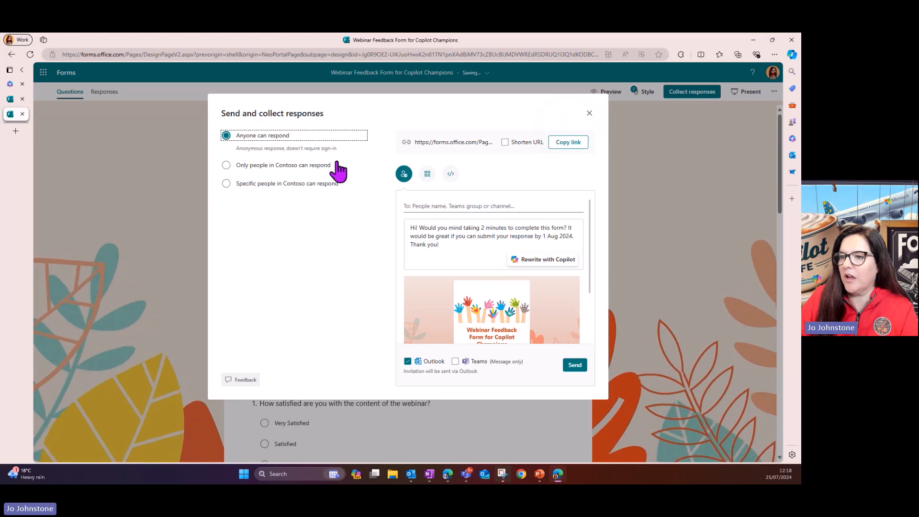
pyautogui.click(505, 143)
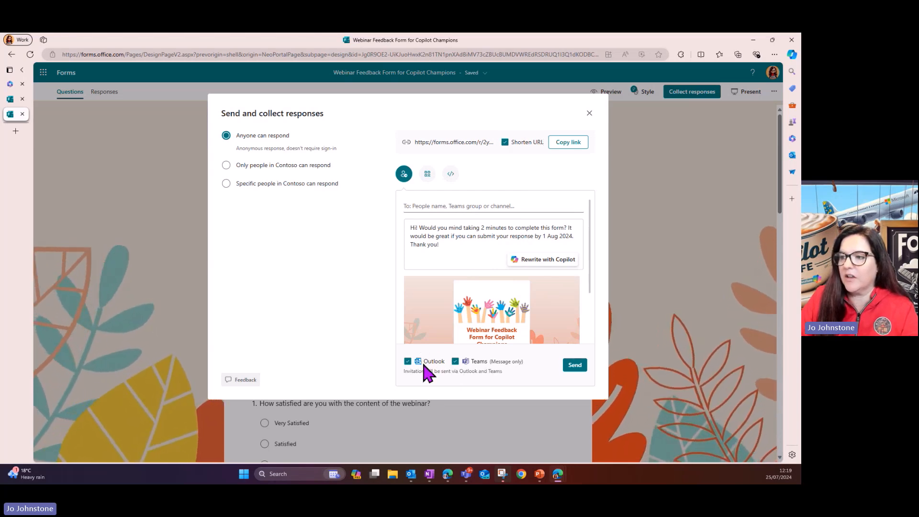
pyautogui.click(445, 206)
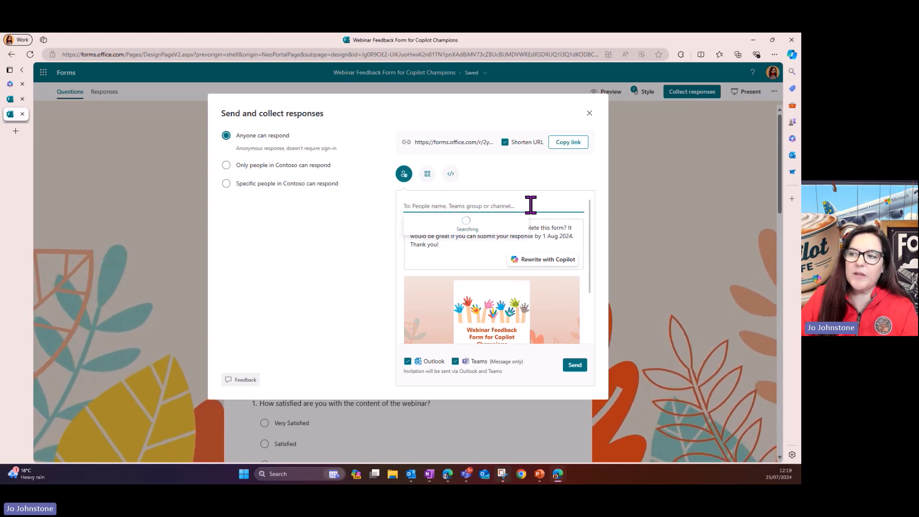
pyautogui.click(555, 188)
pyautogui.click(589, 114)
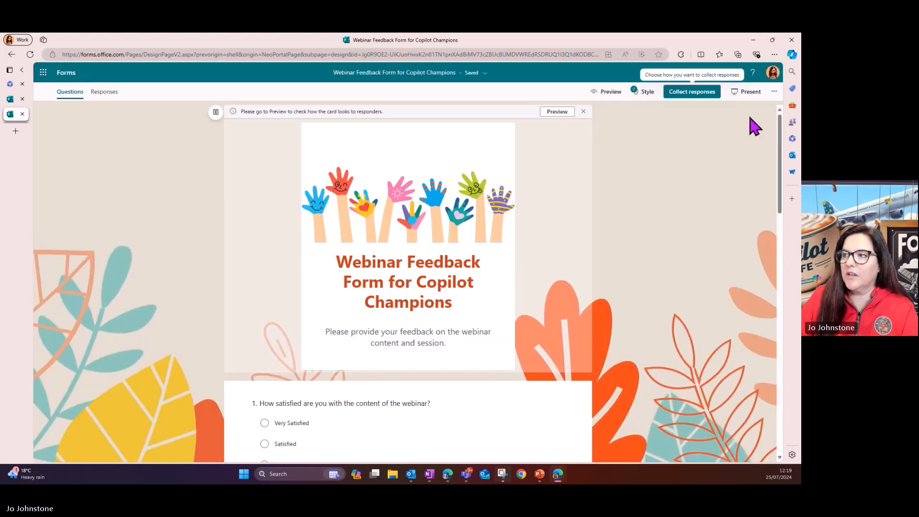
pyautogui.click(773, 93)
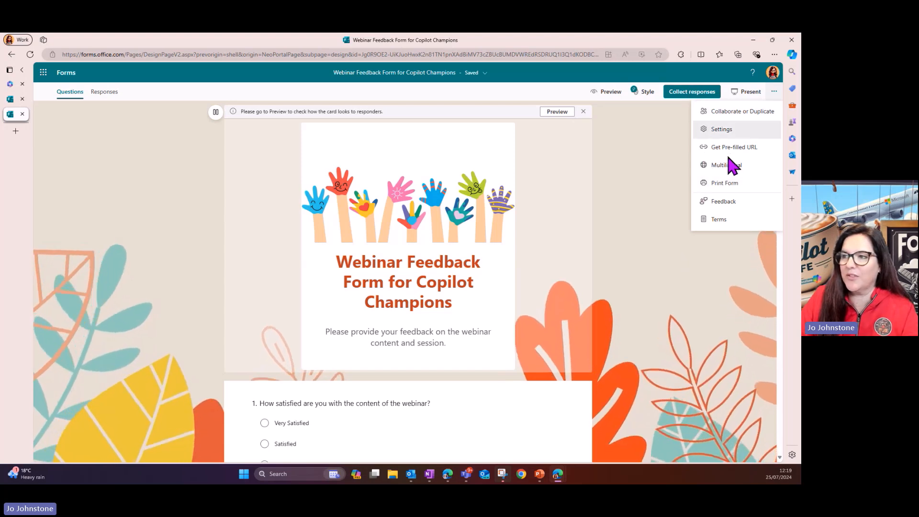
pyautogui.click(175, 146)
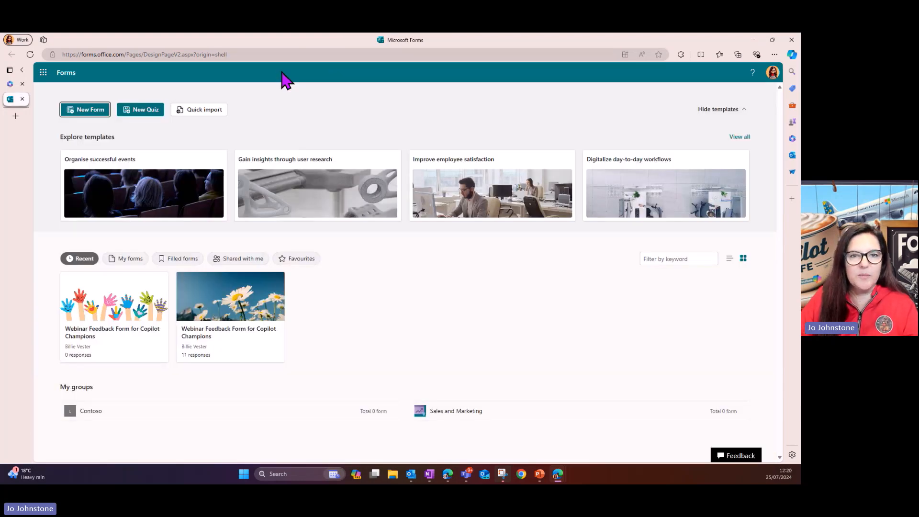
# Open the existing Webinar Feedback Form for Copilot Champions with the daisy cover and show its responses.
pyautogui.click(224, 301)
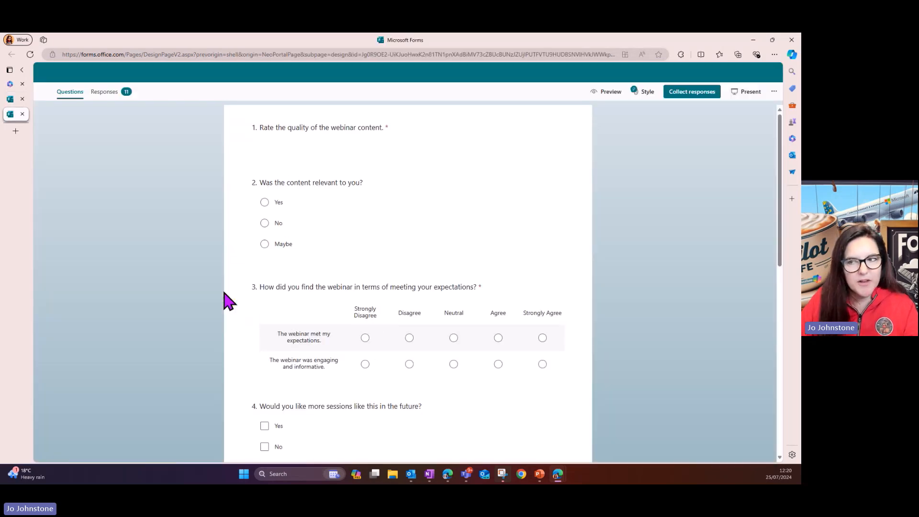
pyautogui.click(115, 101)
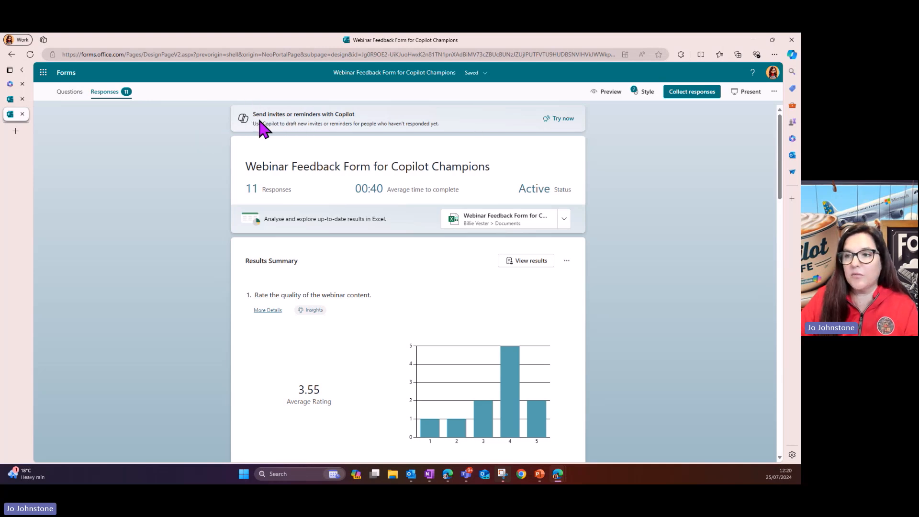
# Look at Copilot's draft reminder message and the options for the linked Excel results workbook without sending or changing anything.
pyautogui.click(561, 120)
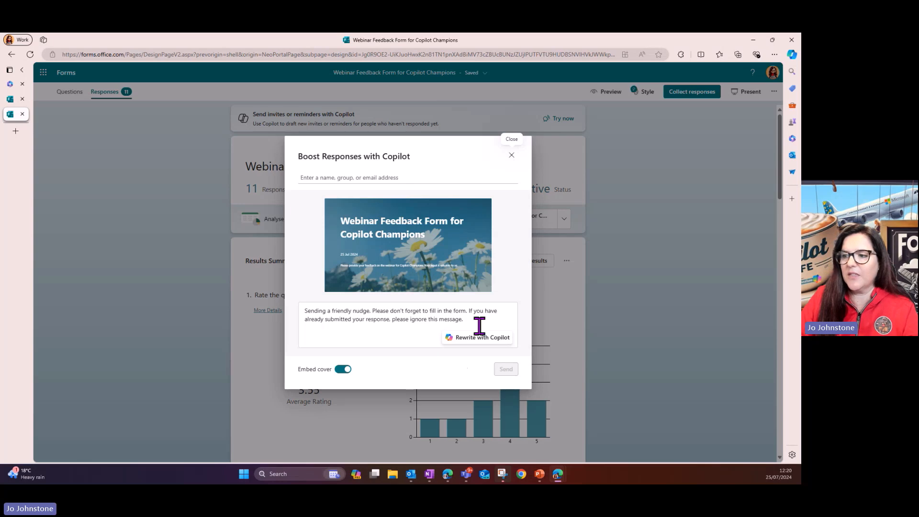
pyautogui.click(511, 156)
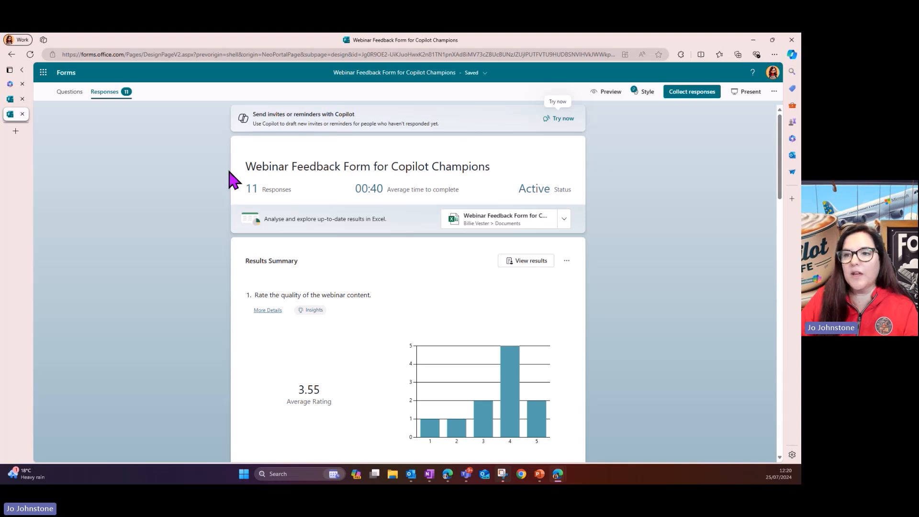
pyautogui.scroll(-1, 232, 181)
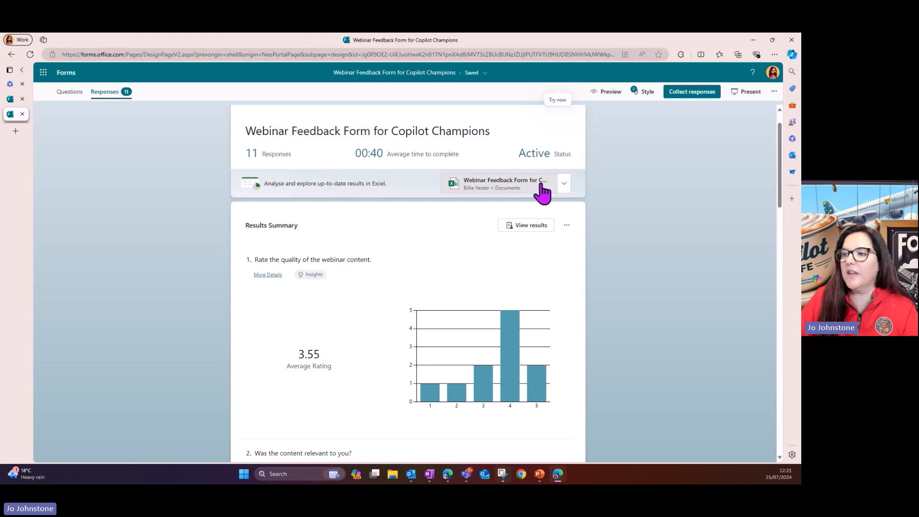
pyautogui.click(564, 184)
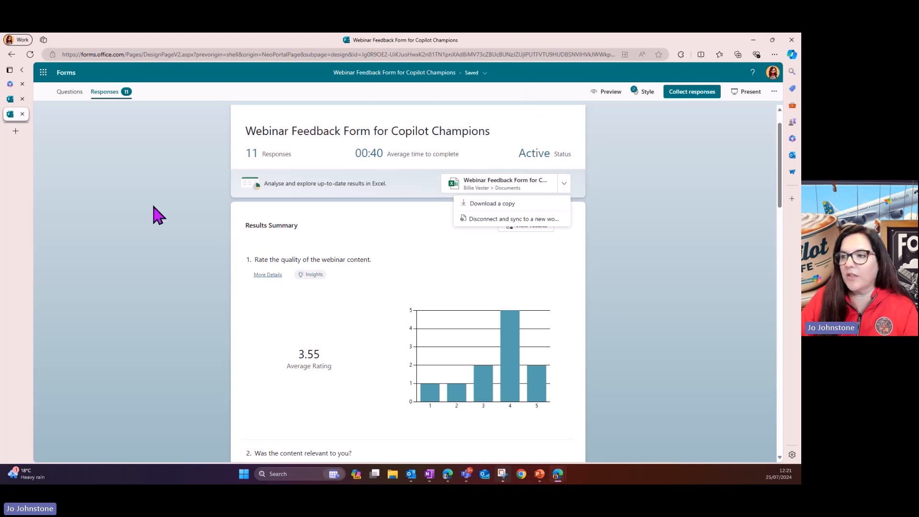
pyautogui.click(139, 204)
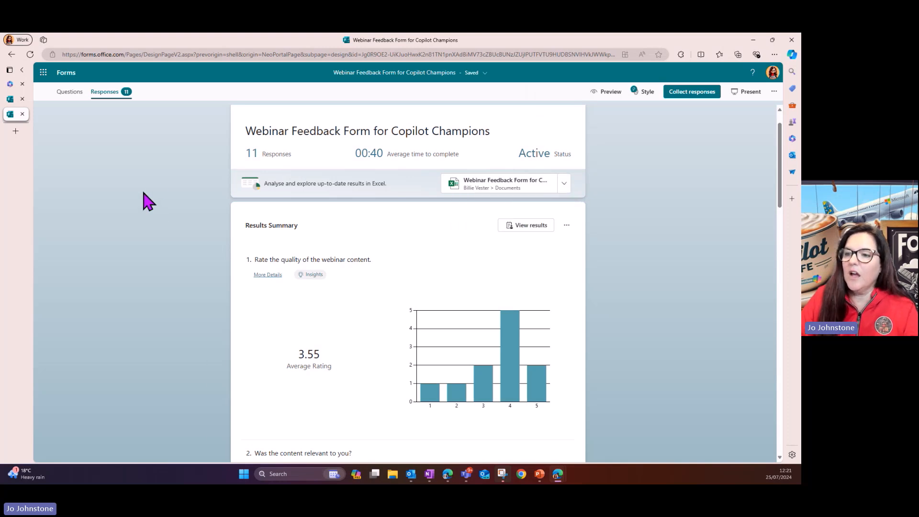
# Examine the results summary charts for questions 1 to 4, including the response breakdown for each statement in question 3.
pyautogui.scroll(-1, 152, 188)
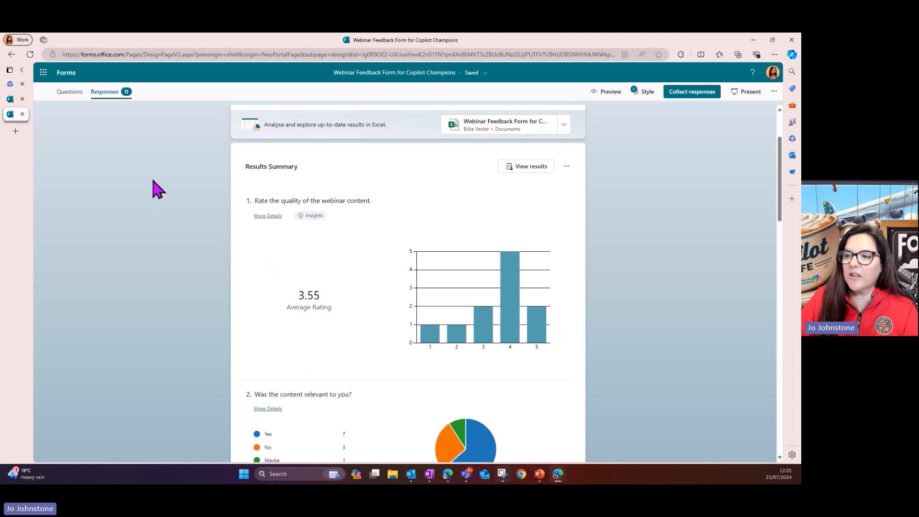
pyautogui.scroll(-1, 152, 188)
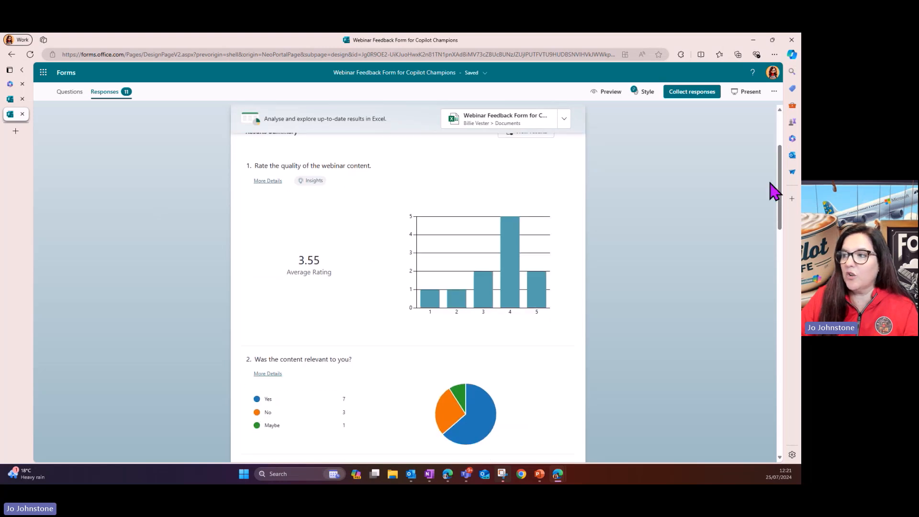
pyautogui.moveTo(780, 201)
pyautogui.mouseDown()
pyautogui.moveTo(783, 192)
pyautogui.moveTo(778, 203)
pyautogui.mouseUp()
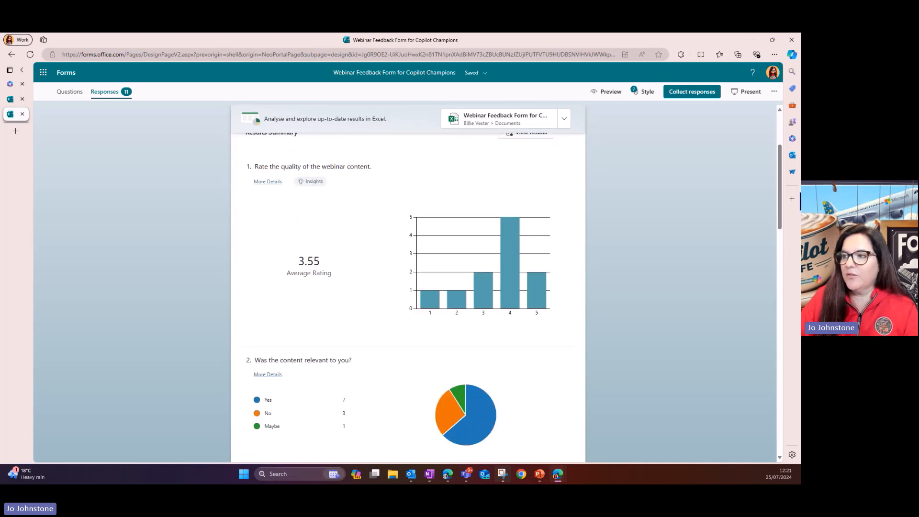
pyautogui.moveTo(784, 197); pyautogui.dragTo(781, 251)
pyautogui.moveTo(456, 261)
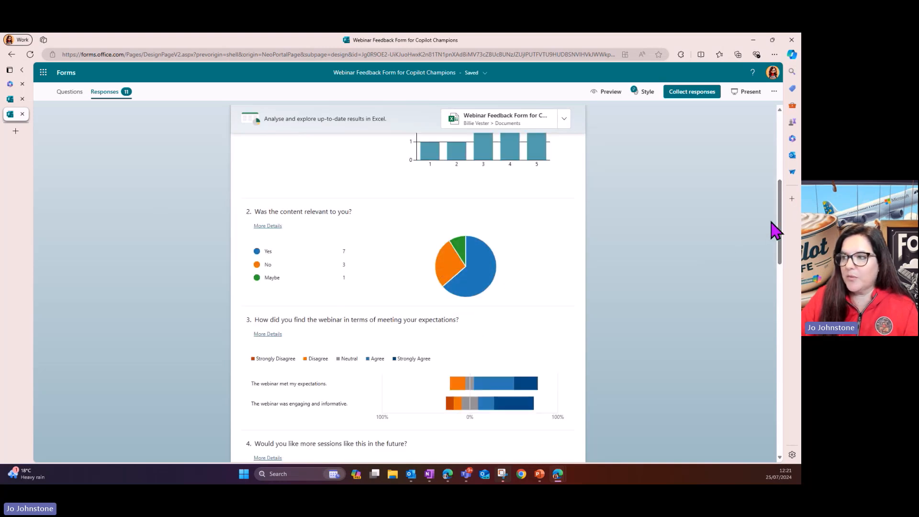
pyautogui.moveTo(784, 221); pyautogui.dragTo(774, 262)
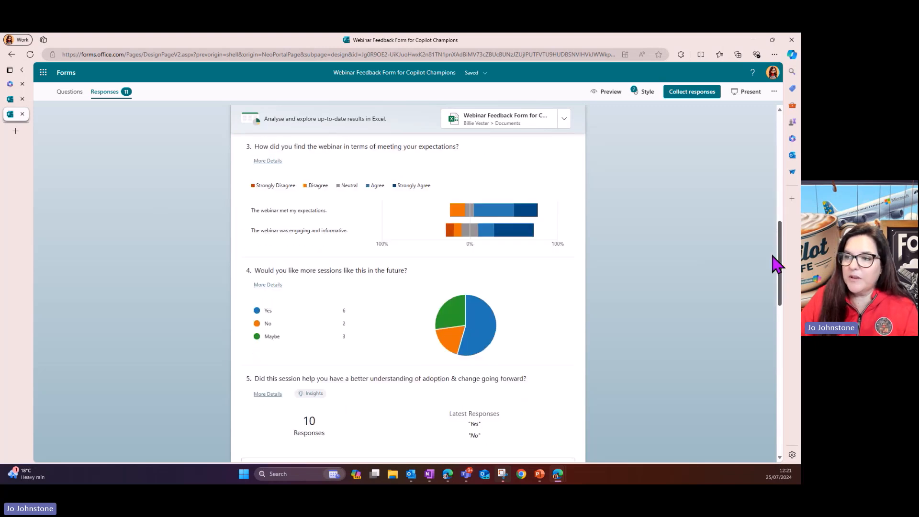
pyautogui.moveTo(483, 212)
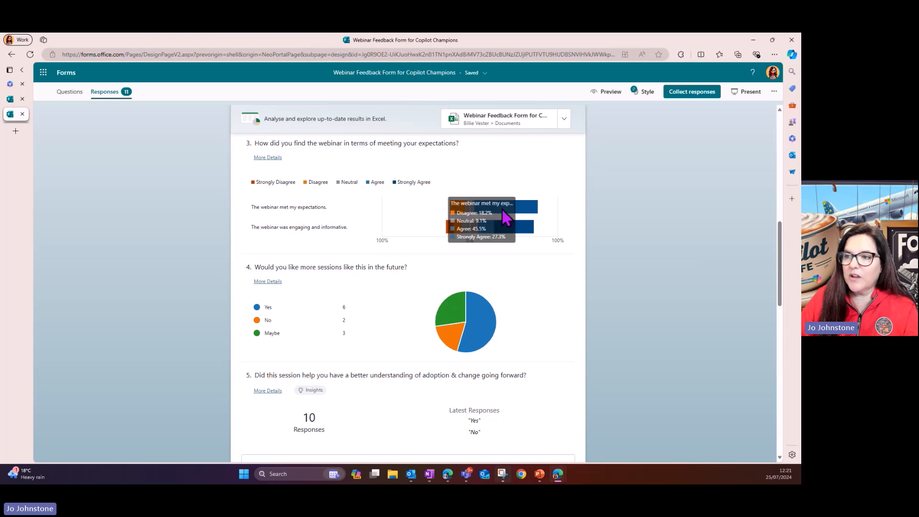
pyautogui.moveTo(526, 234)
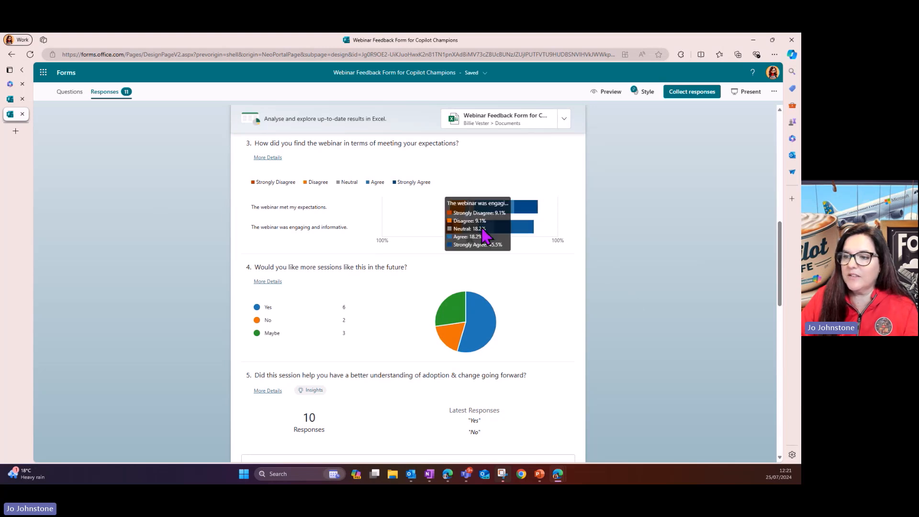
# Examine the results summary for questions 5 to 9 and the insights for the question 1 webinar content rating.
pyautogui.scroll(-3, 481, 206)
pyautogui.scroll(-3, 484, 219)
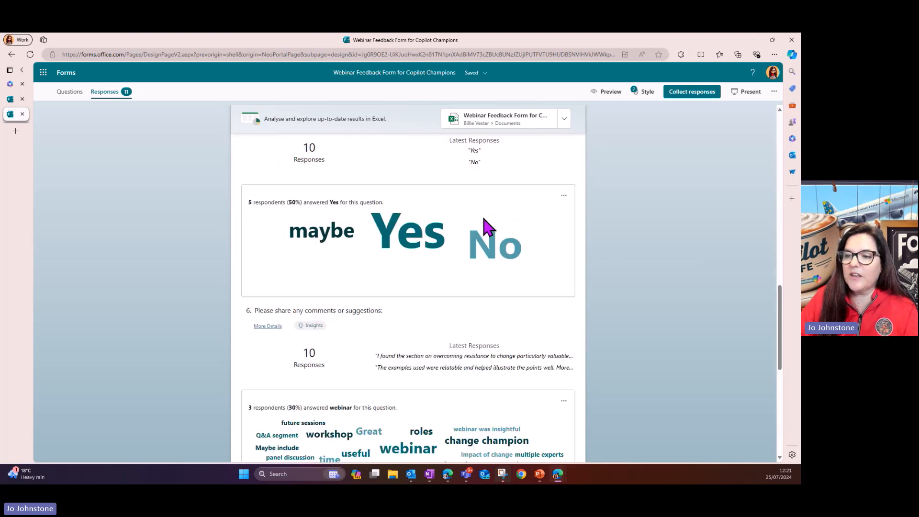
pyautogui.scroll(13, 483, 219)
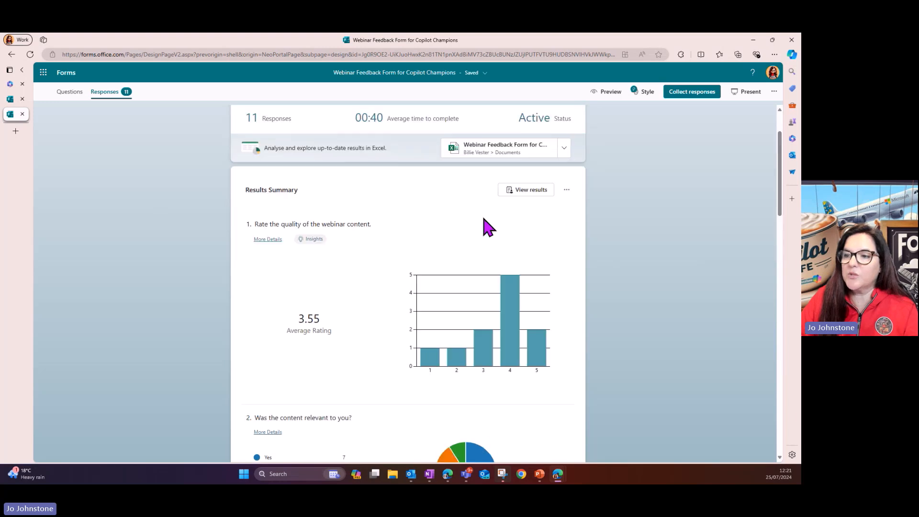
pyautogui.click(310, 242)
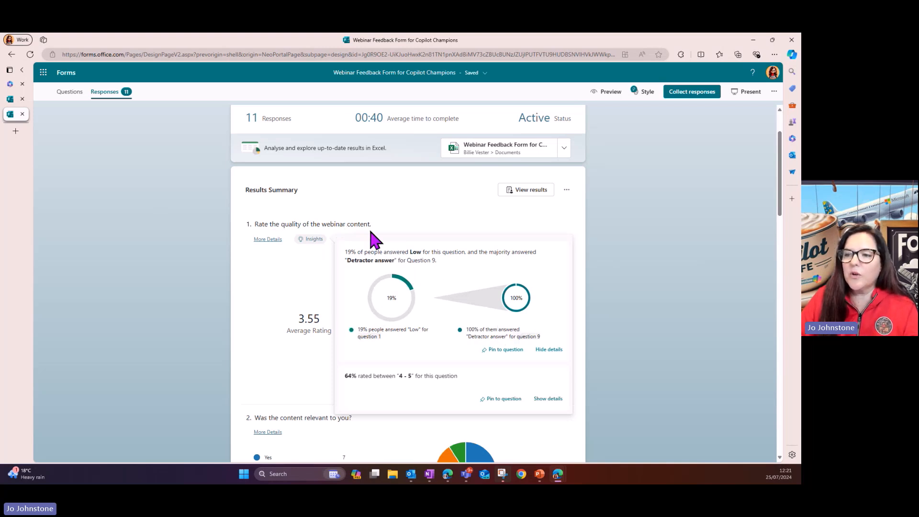
pyautogui.scroll(-15, 316, 254)
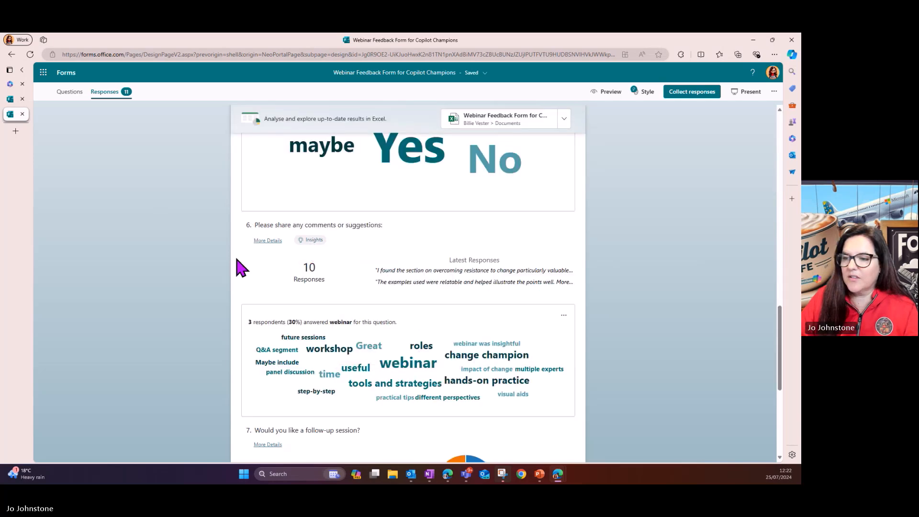
pyautogui.scroll(-5, 241, 268)
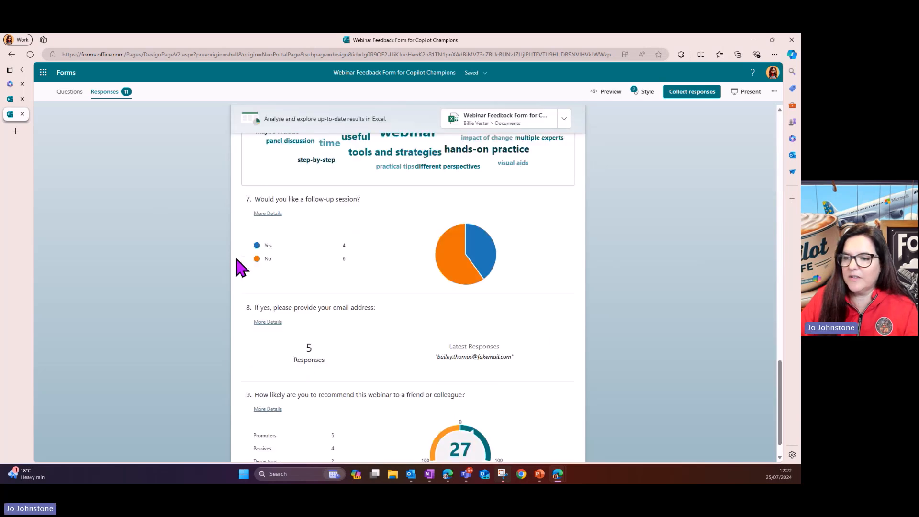
pyautogui.scroll(-1, 242, 268)
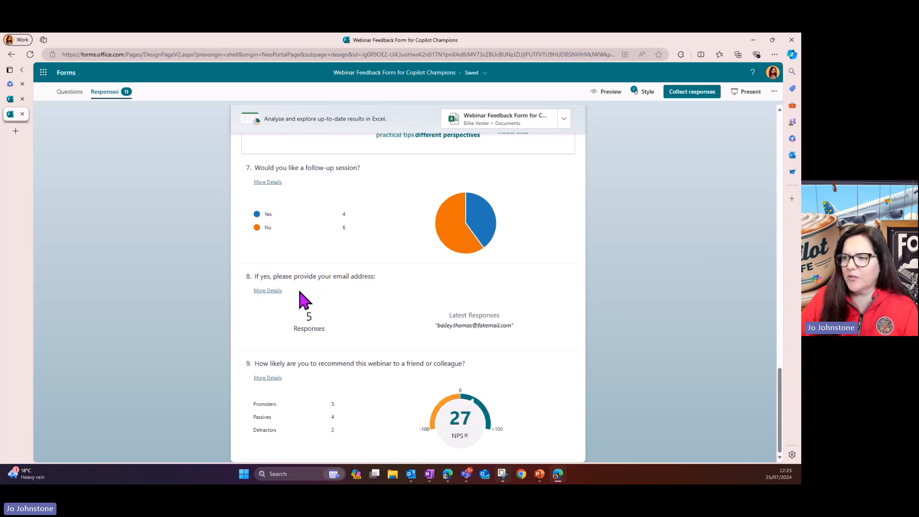
pyautogui.scroll(20, 299, 301)
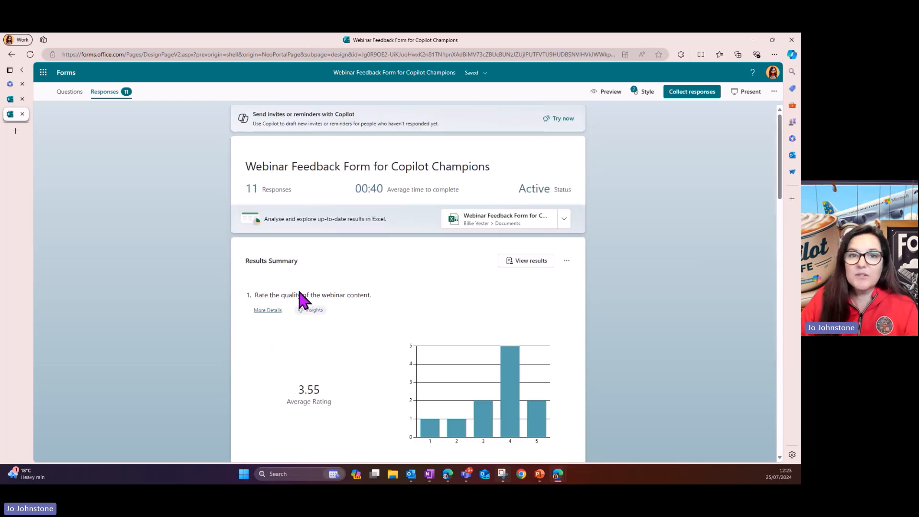
pyautogui.scroll(-12, 299, 301)
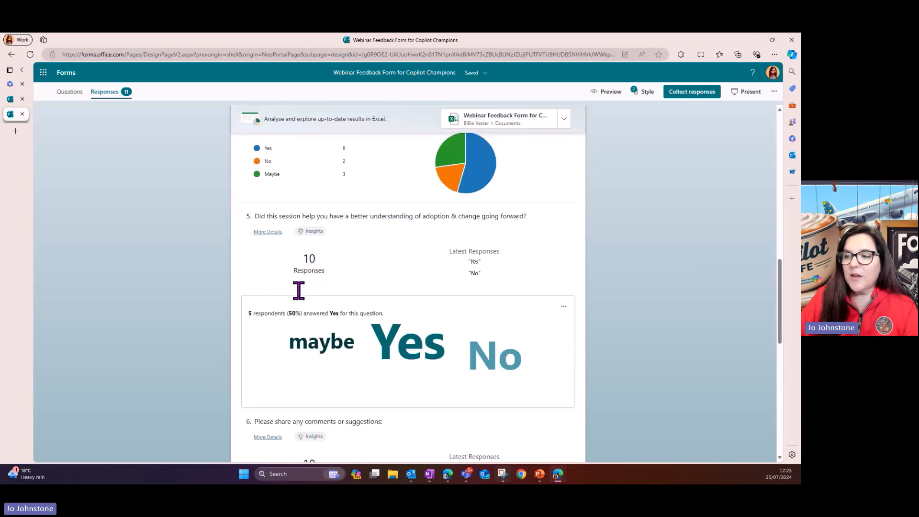
pyautogui.scroll(12, 299, 292)
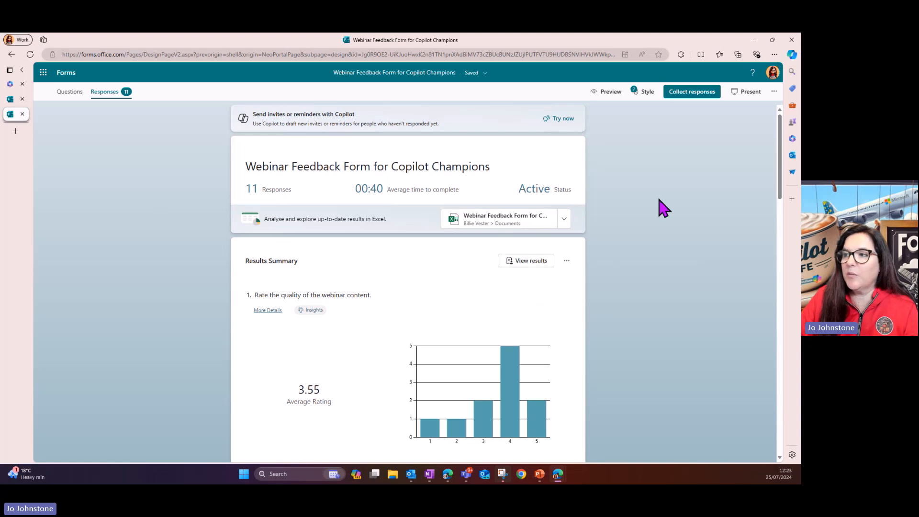
# Open the linked Excel results workbook and apply Copilot's clean-up suggestion to replace Yes with Yes; in column J.
pyautogui.click(465, 225)
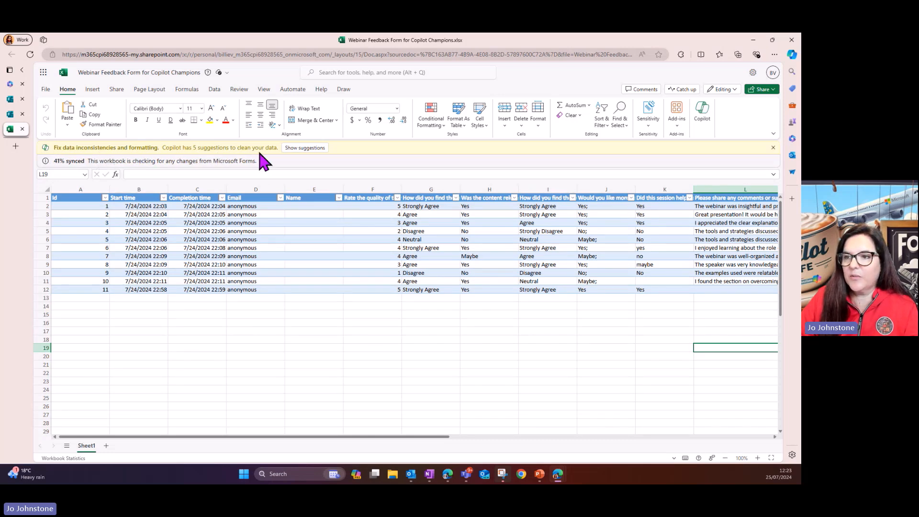
pyautogui.click(306, 148)
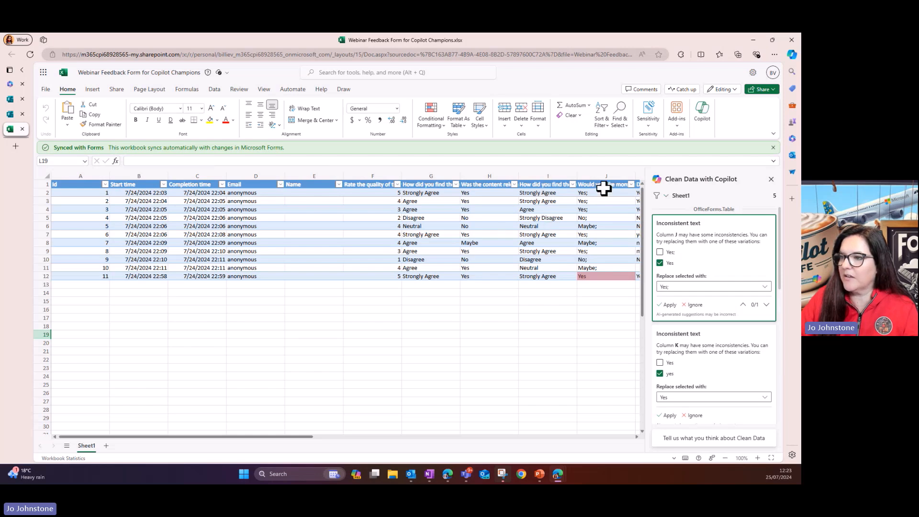
pyautogui.moveTo(306, 436); pyautogui.dragTo(408, 436)
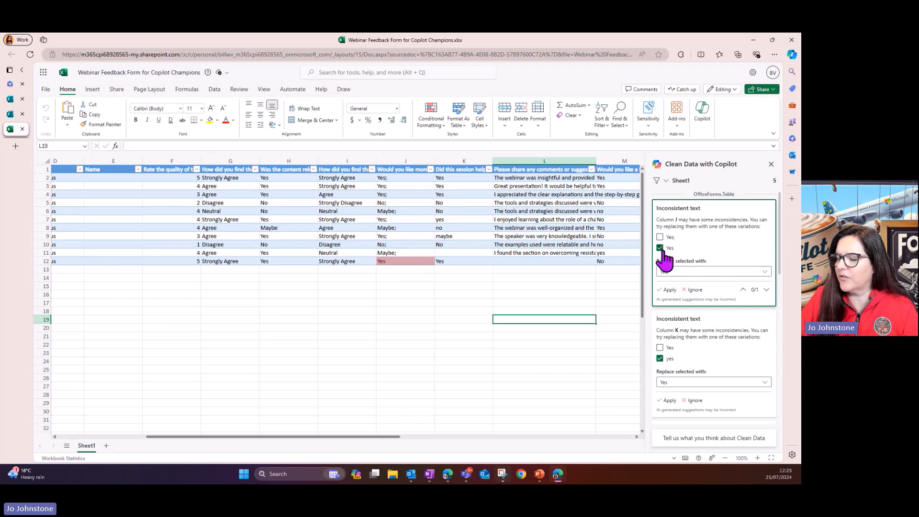
pyautogui.click(669, 290)
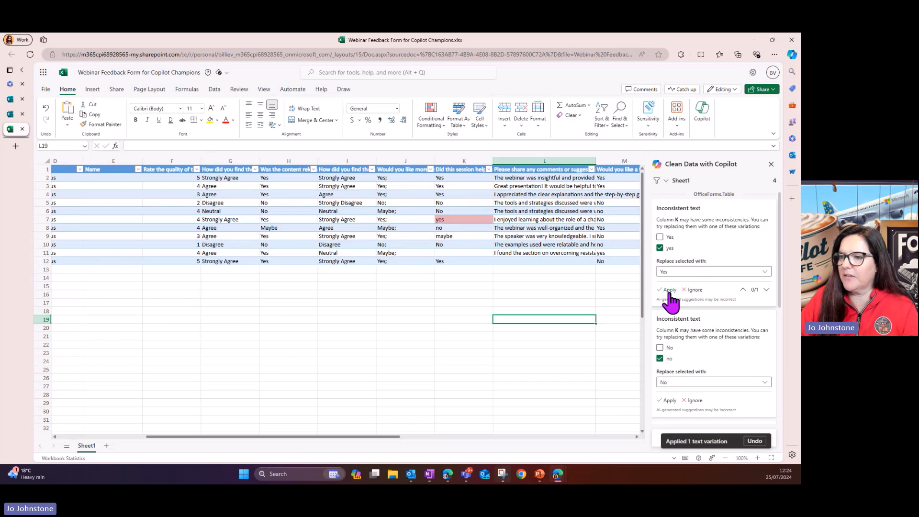
# In the column K clean-up suggestion for No and no, select the No variation and deselect no.
pyautogui.scroll(-1, 701, 238)
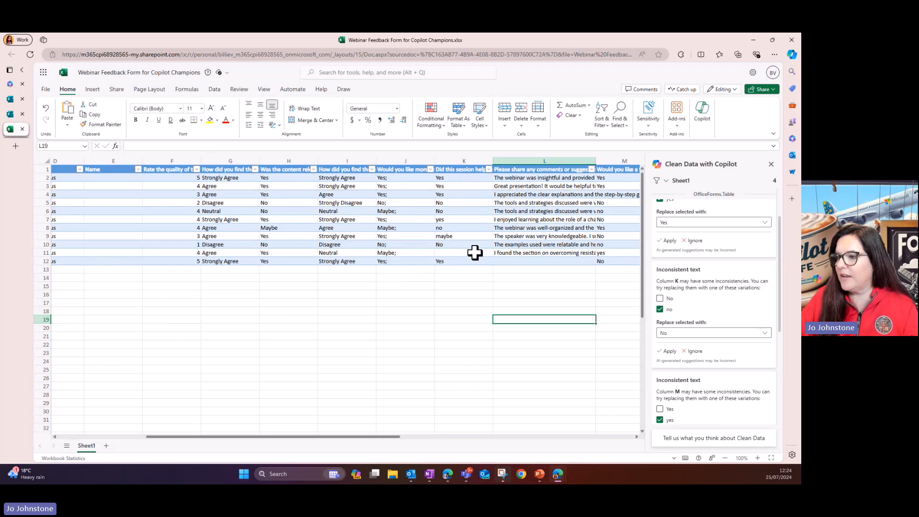
pyautogui.click(660, 299)
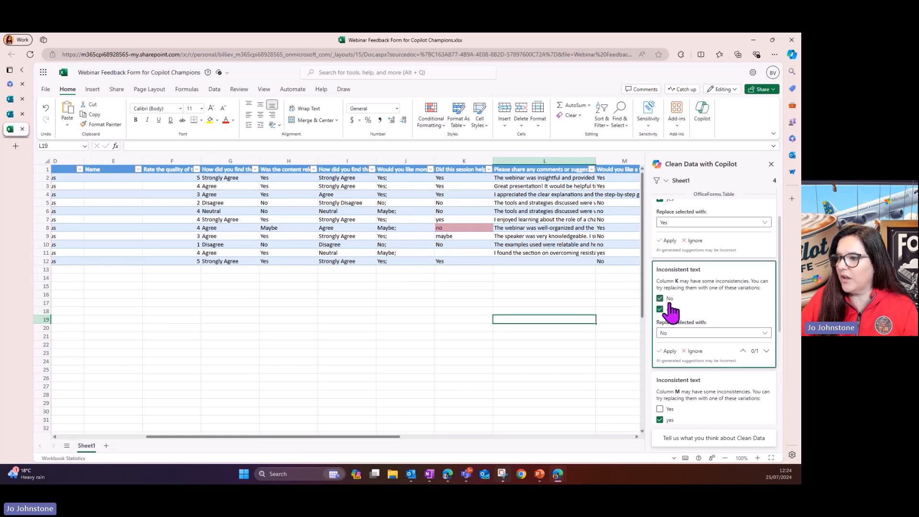
pyautogui.click(661, 309)
pyautogui.scroll(-3, 689, 287)
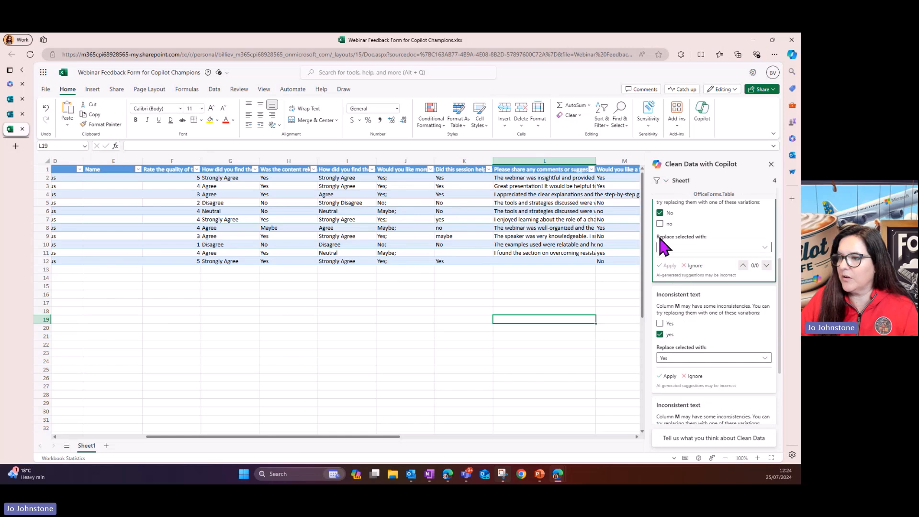
pyautogui.scroll(1, 701, 217)
pyautogui.scroll(-4, 708, 235)
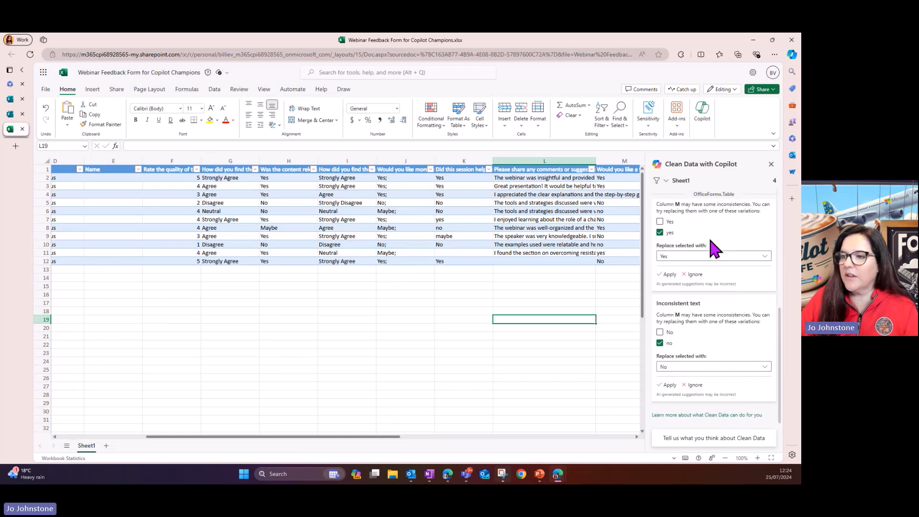
# In the column M clean-up suggestions, select the Yes and No variations, deselect yes and no, and review the list.
pyautogui.click(662, 223)
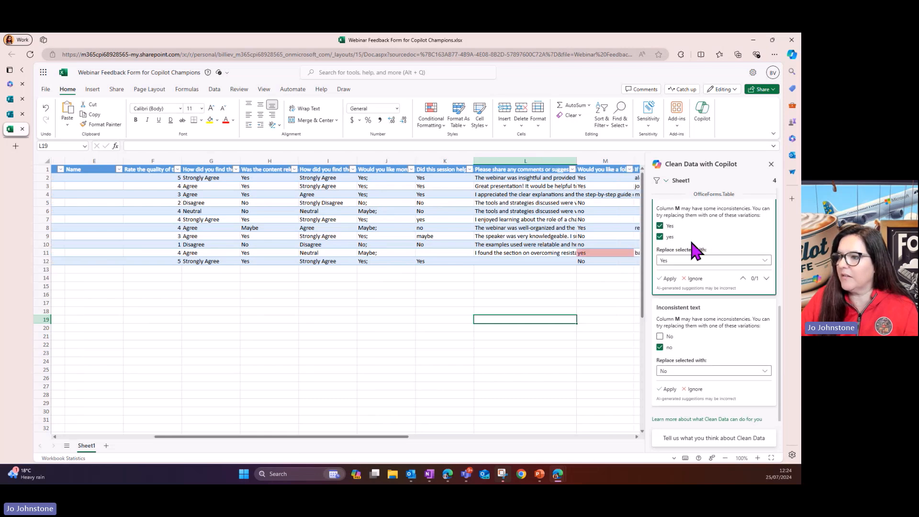
pyautogui.click(660, 236)
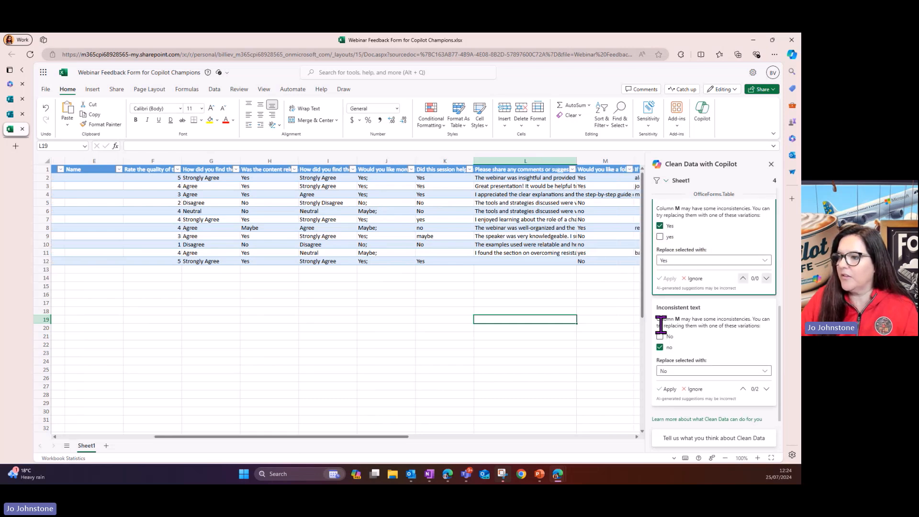
pyautogui.click(660, 336)
pyautogui.click(660, 345)
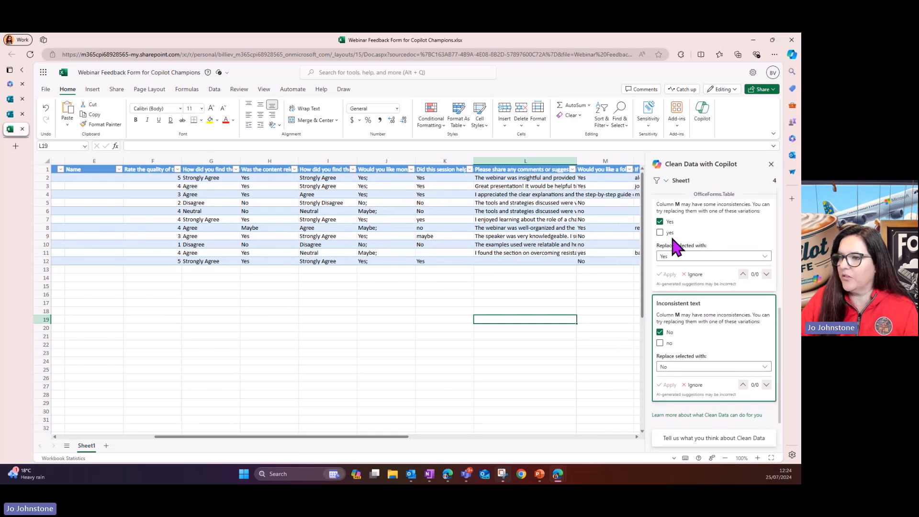
pyautogui.scroll(5, 723, 281)
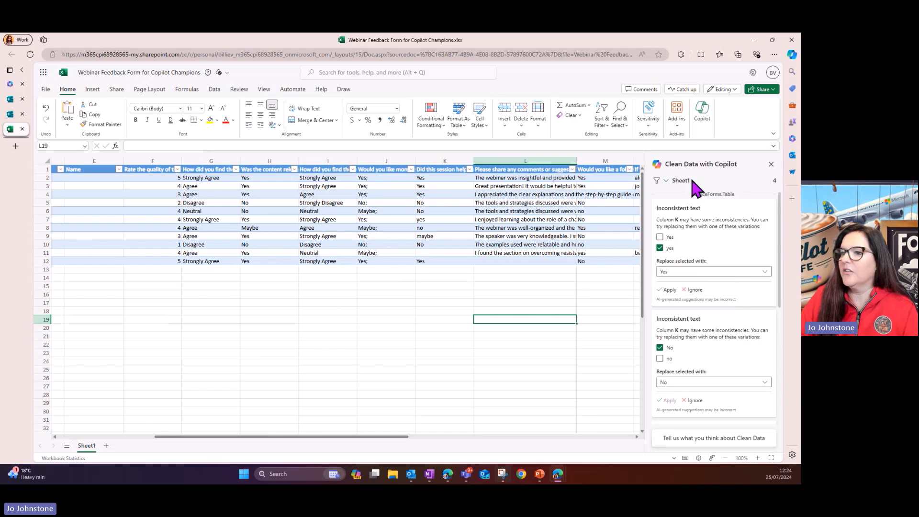
pyautogui.scroll(-5, 704, 258)
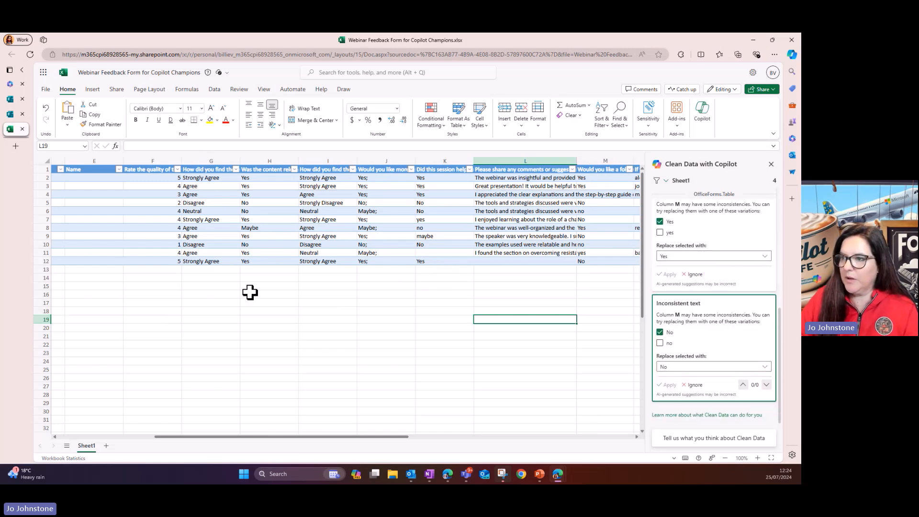
# Open Copilot for the response table and bring up its Analyze prompt suggestions.
pyautogui.click(701, 115)
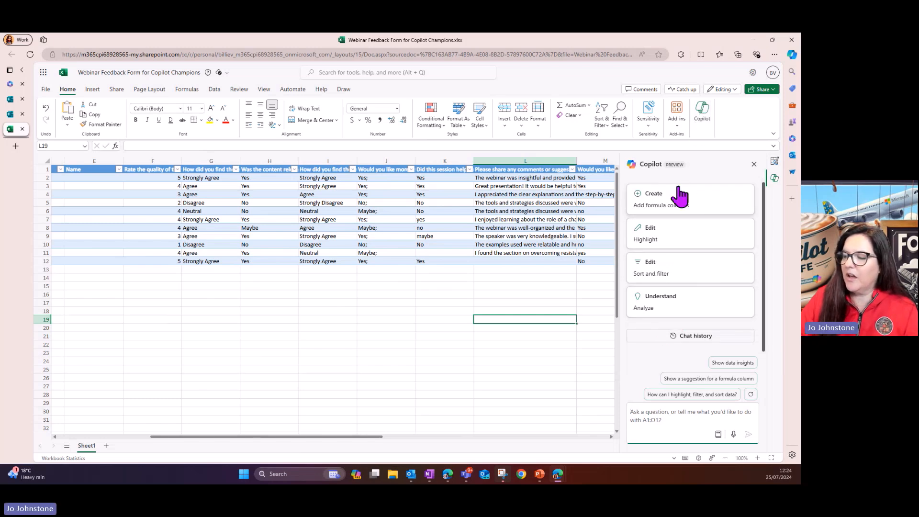
pyautogui.click(661, 312)
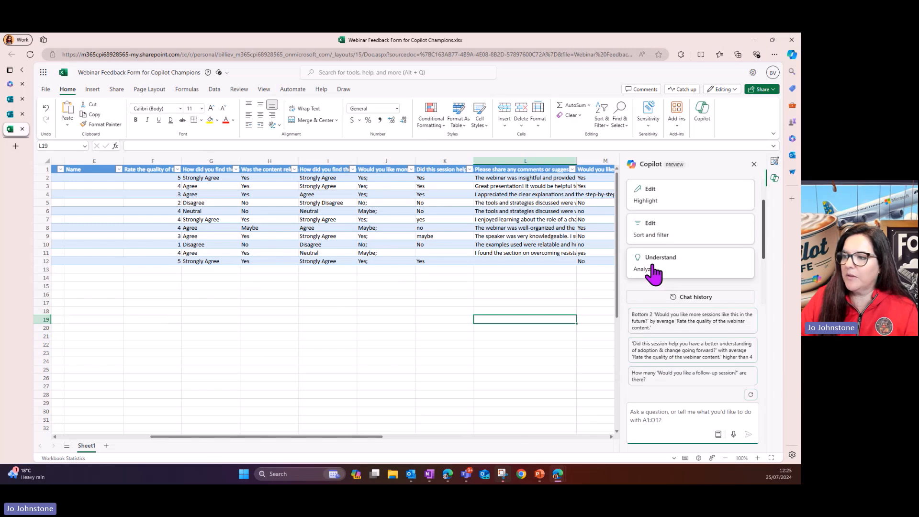
pyautogui.click(677, 268)
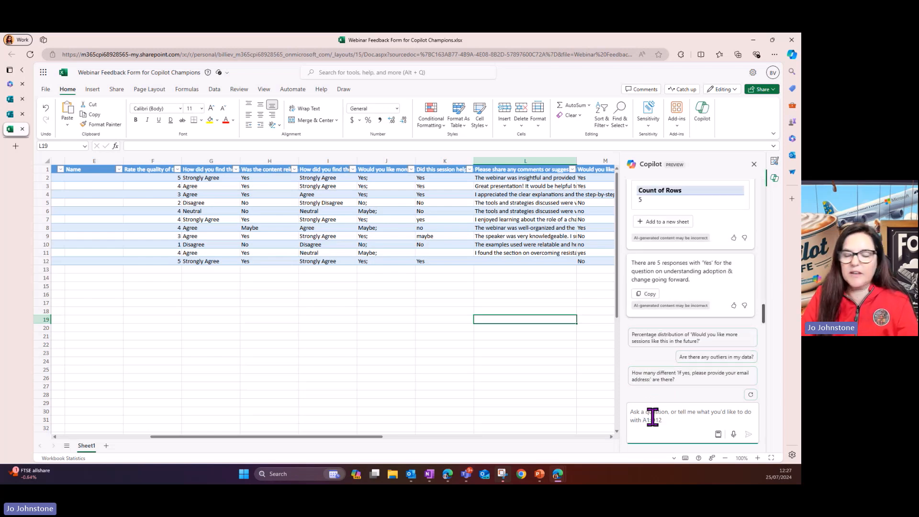
# Ask Copilot "Do you see any trends in my data?".
pyautogui.write('Do you ')
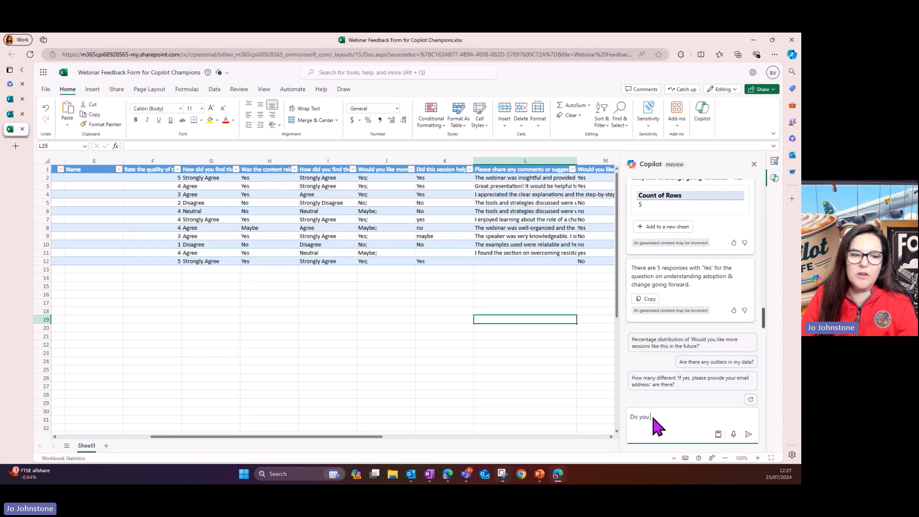
pyautogui.write('see any trends in m')
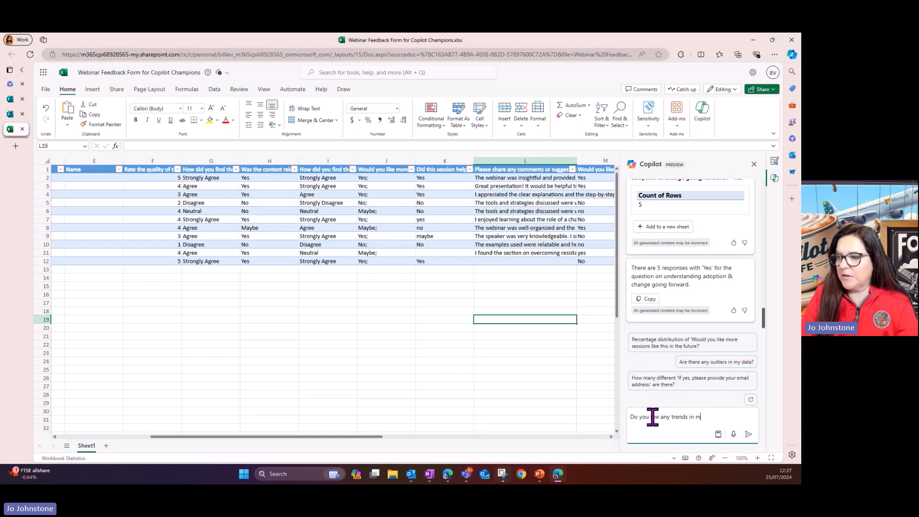
pyautogui.write('y data?')
pyautogui.press('Return')
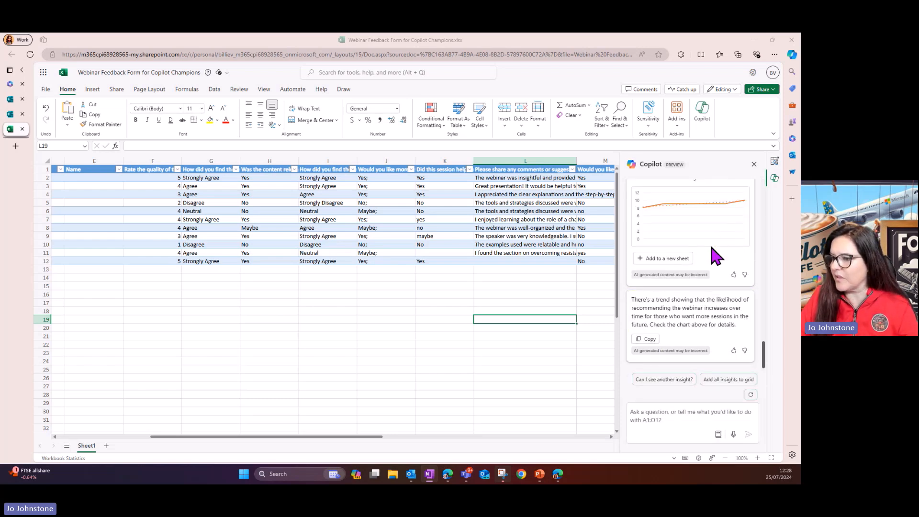
# Have Copilot add all insights to the grid on a new sheet and look through the charts.
pyautogui.click(719, 382)
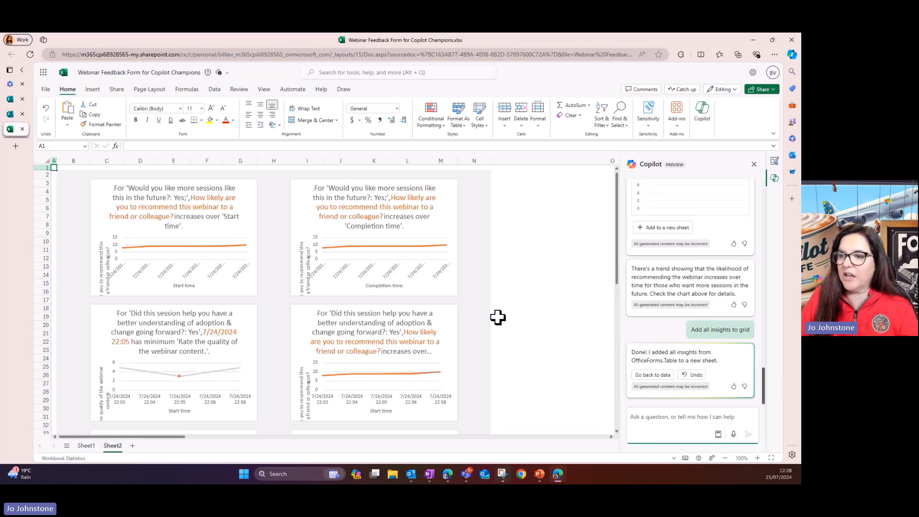
pyautogui.scroll(-6, 497, 317)
pyautogui.scroll(6, 498, 317)
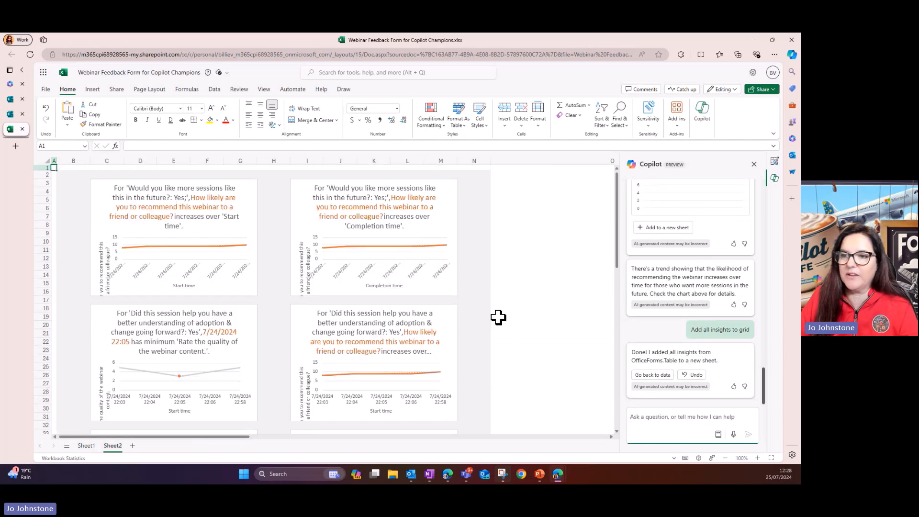
# Open the chart formatting options for the title of the webinar content quality chart on Sheet2.
pyautogui.click(178, 342)
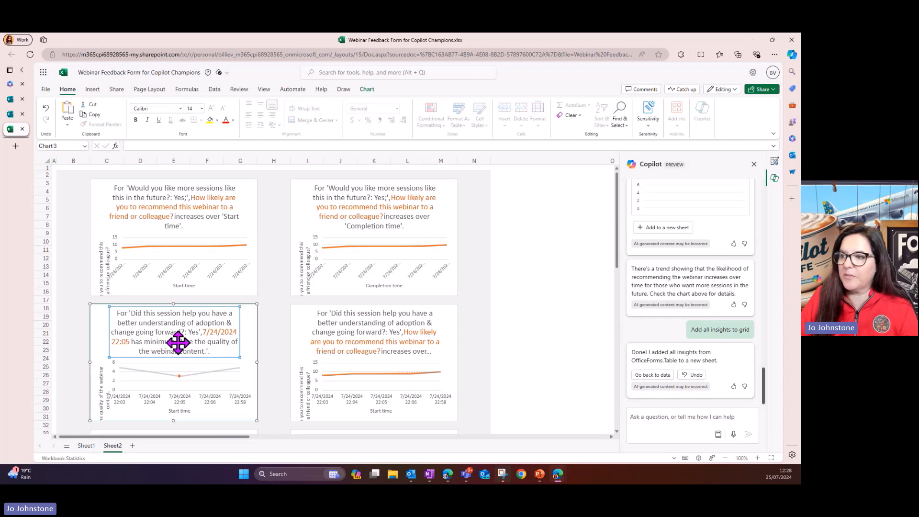
pyautogui.doubleClick(178, 341)
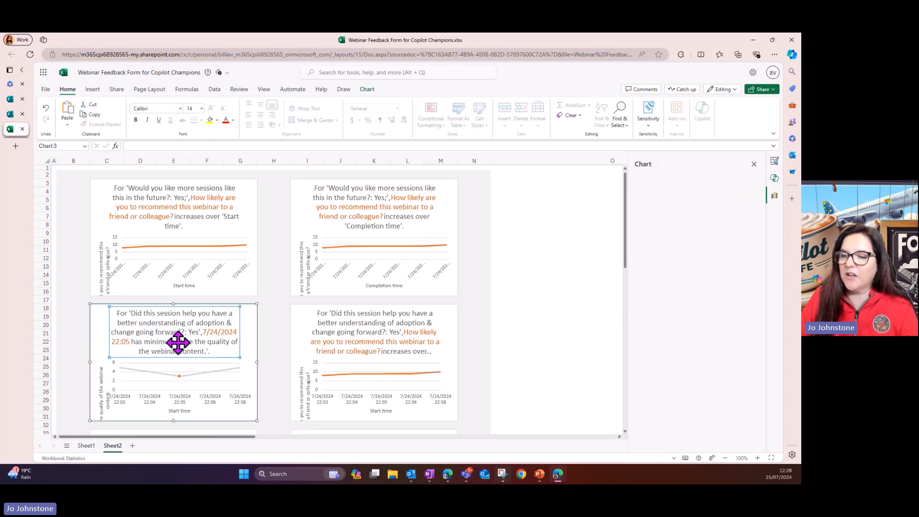